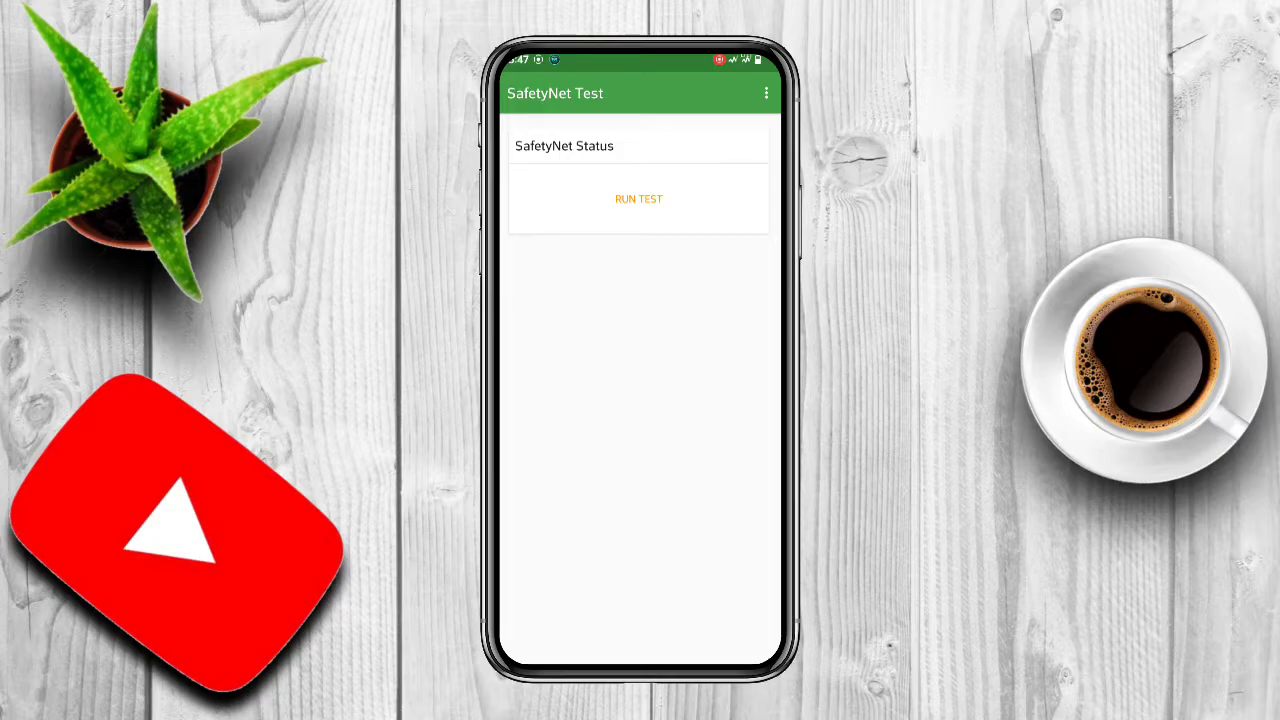
Run the SafetyNet test, which fails on signature validation, then leave the app
click(638, 199)
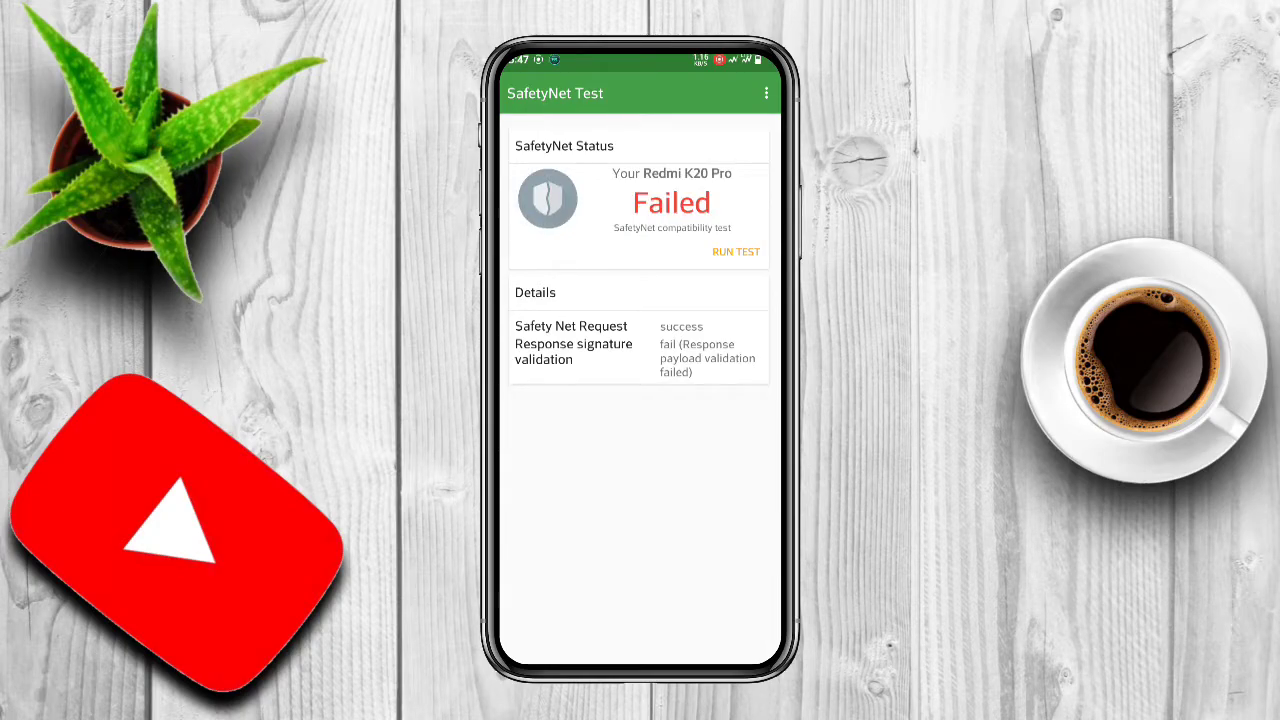
drag(640, 655, 640, 400)
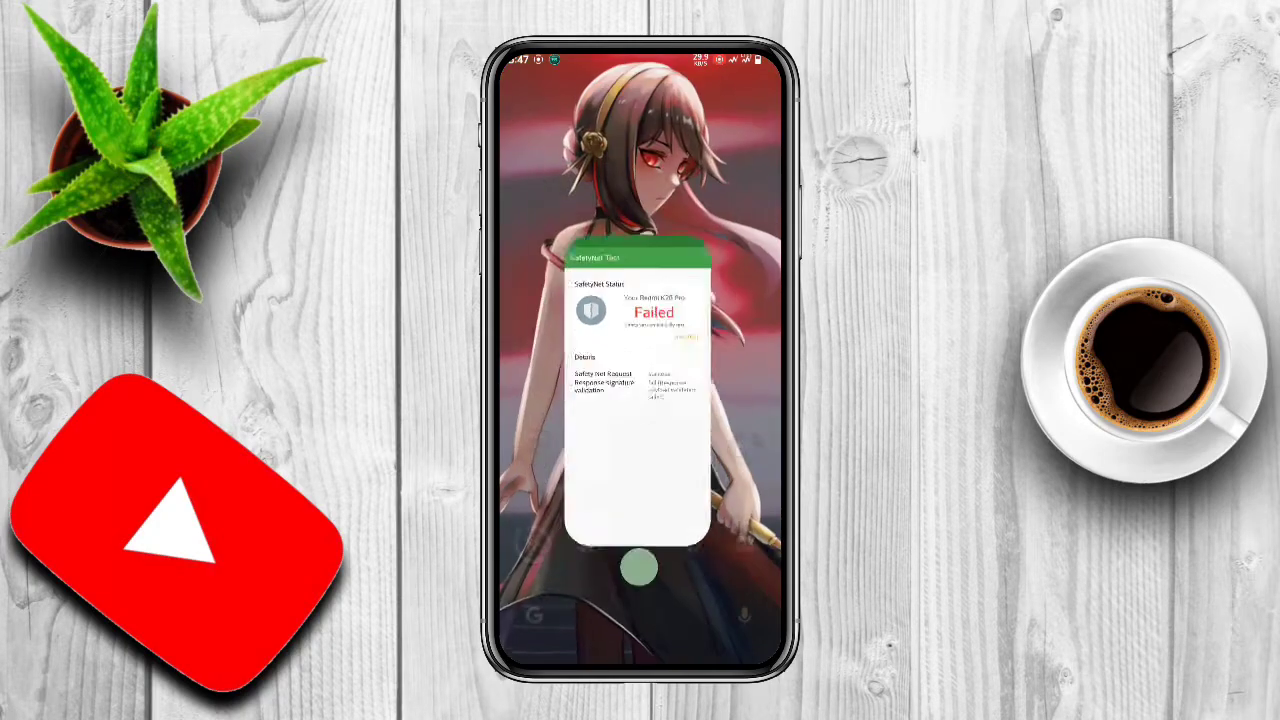
Open Telegram and send '#safety_fix' to the Redmi K20 Pro group
drag(640, 600, 640, 300)
scroll(640, 380, down, 5)
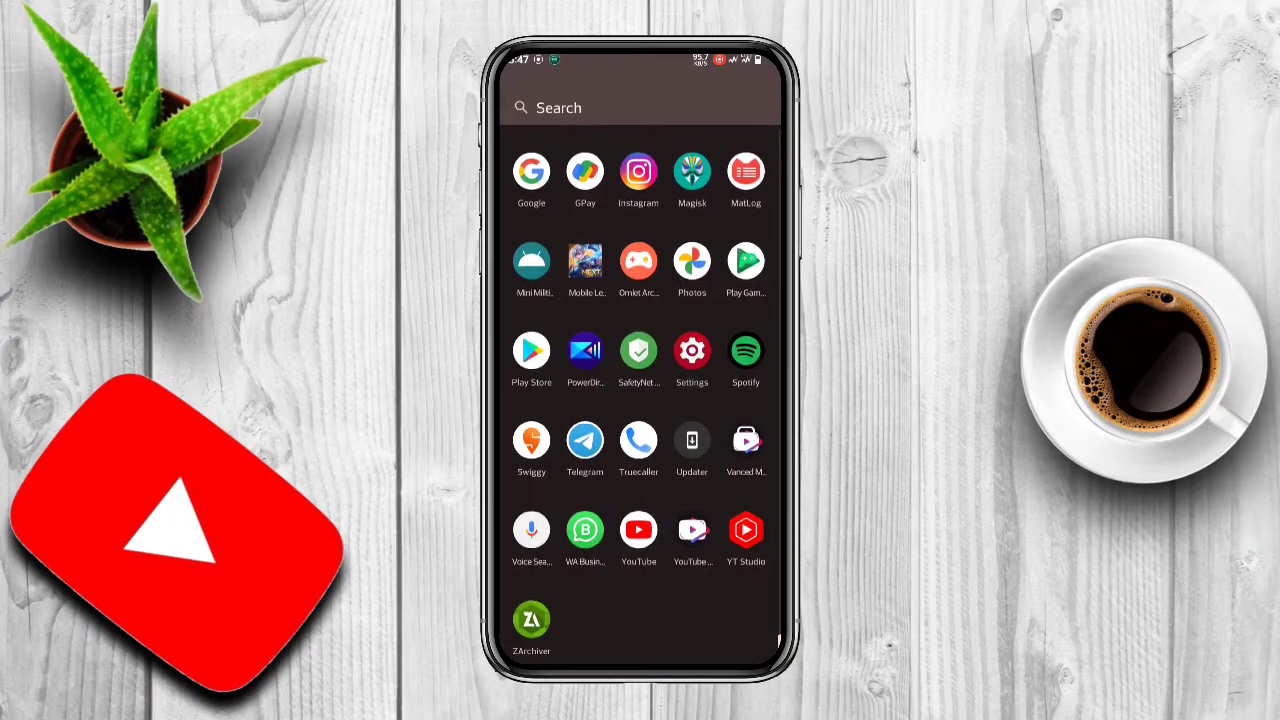
click(585, 440)
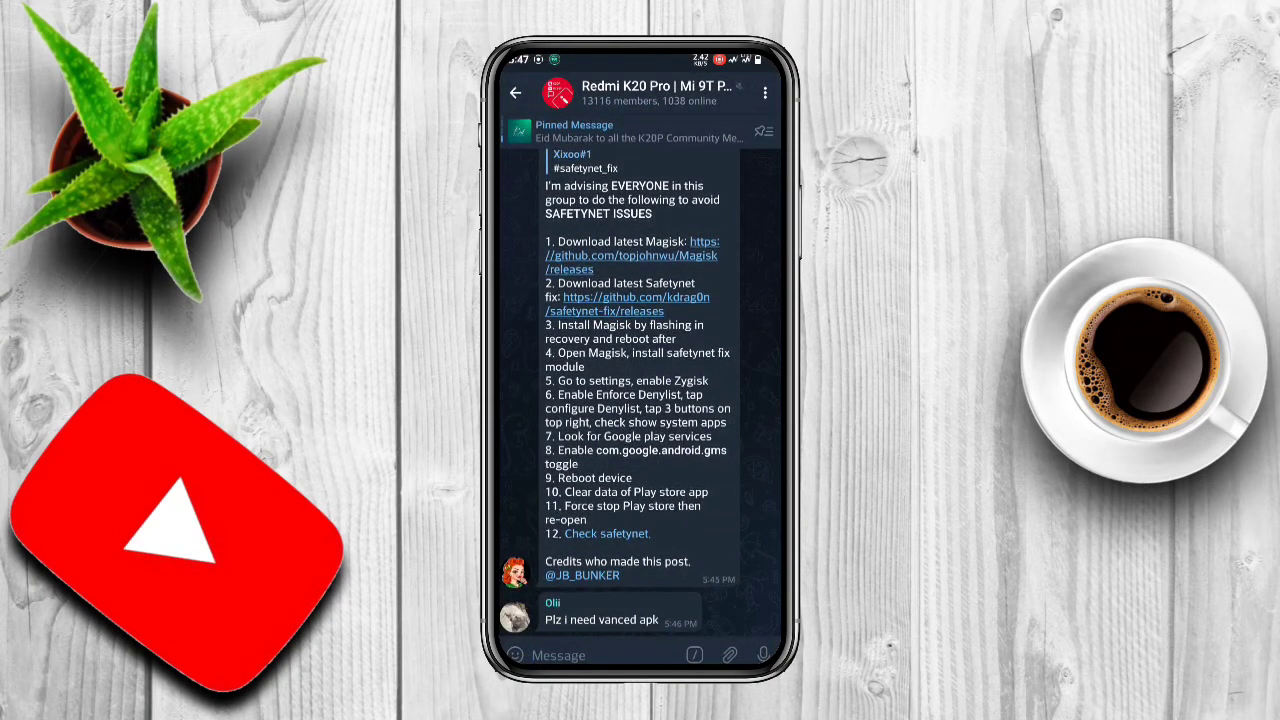
click(600, 655)
text(#)
click(518, 650)
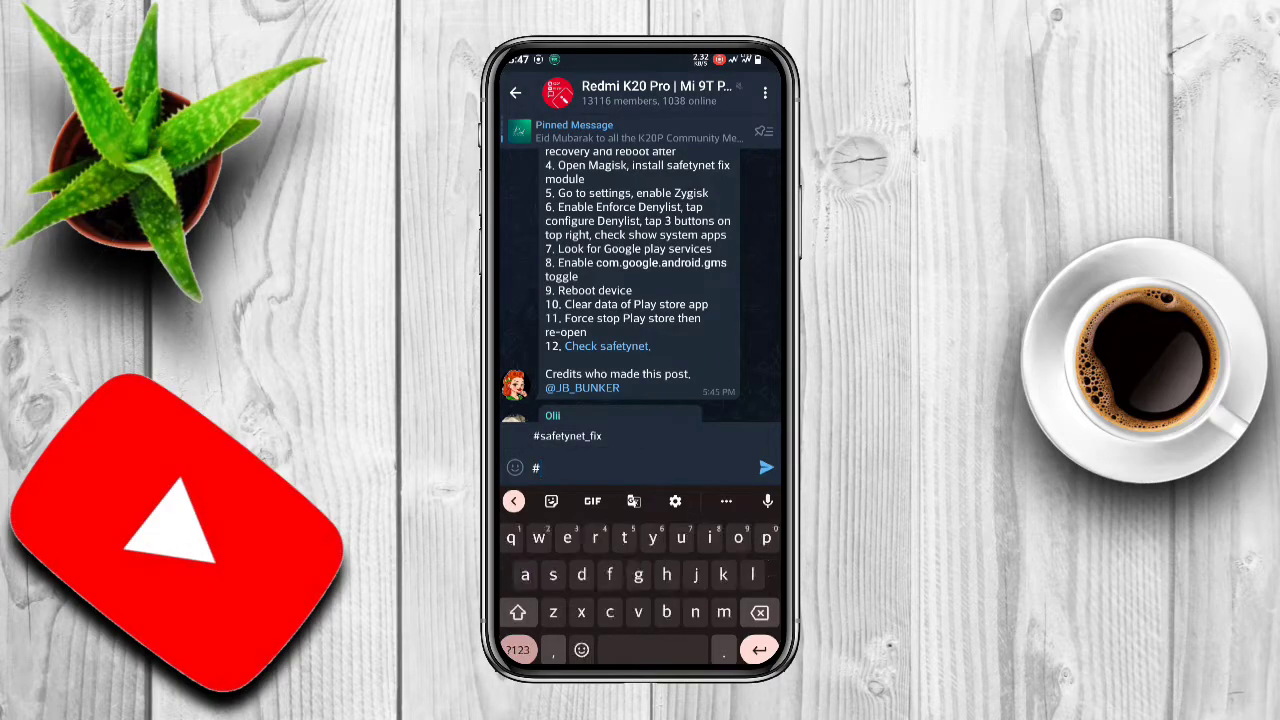
text(safety)
click(518, 650)
text(_)
click(518, 650)
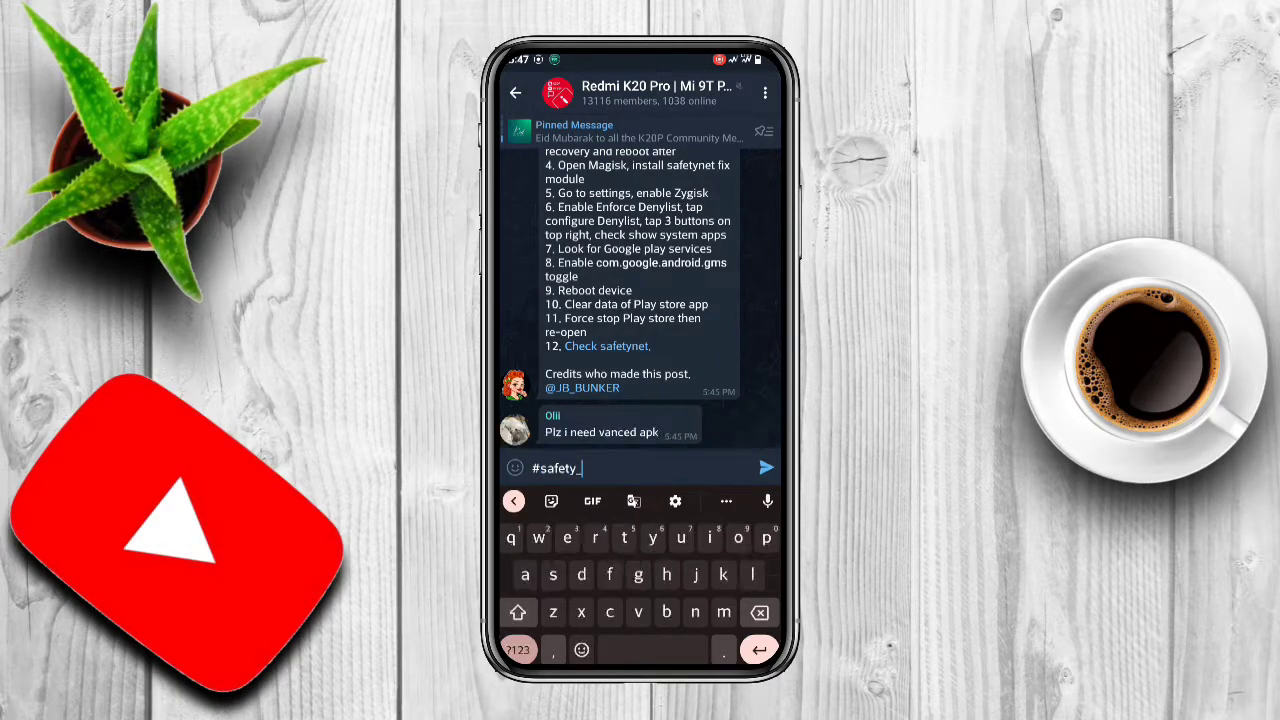
text(fix)
click(766, 467)
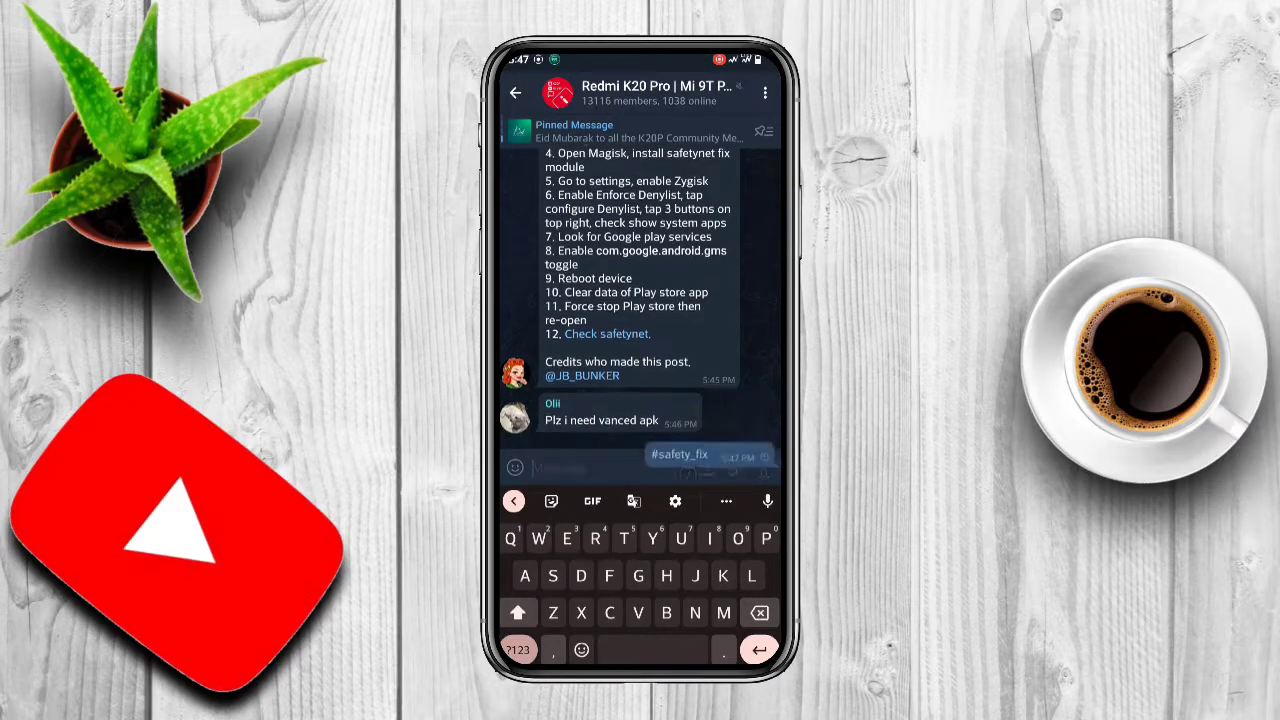
Scroll the chat to the Rose bot's 12-step SafetyNet fix guide
key(Escape)
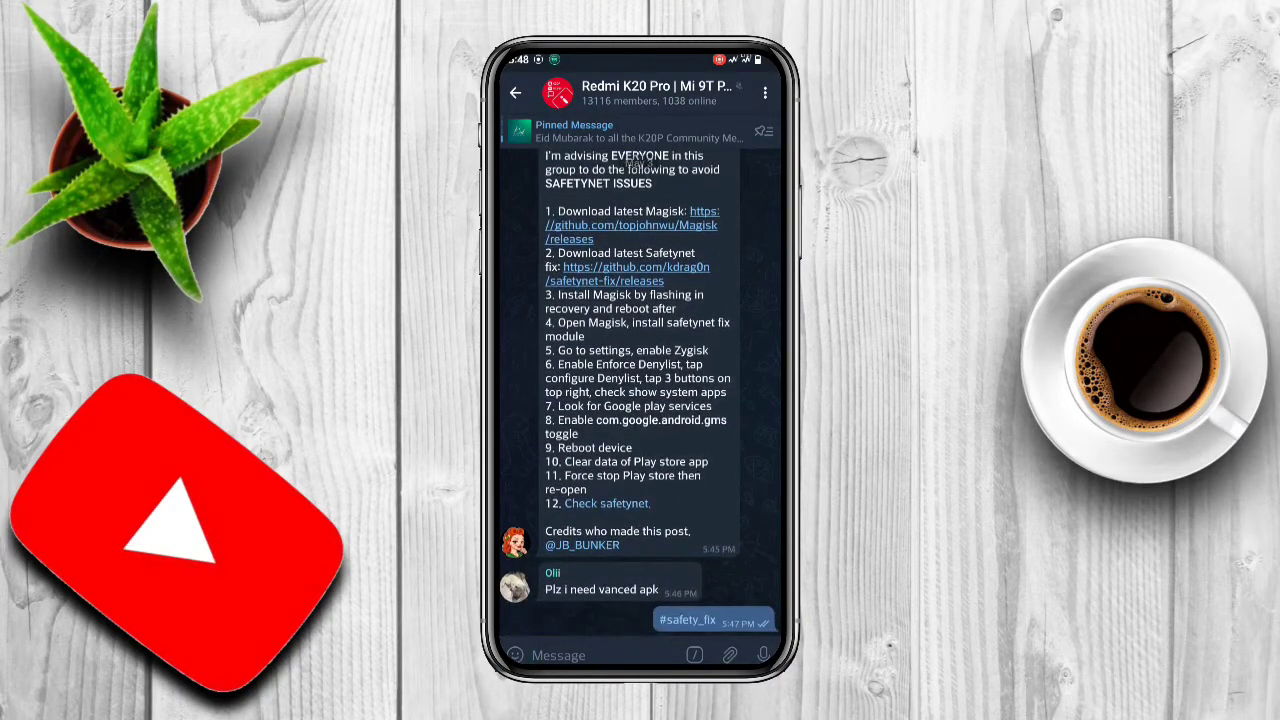
scroll(640, 390, up, 3)
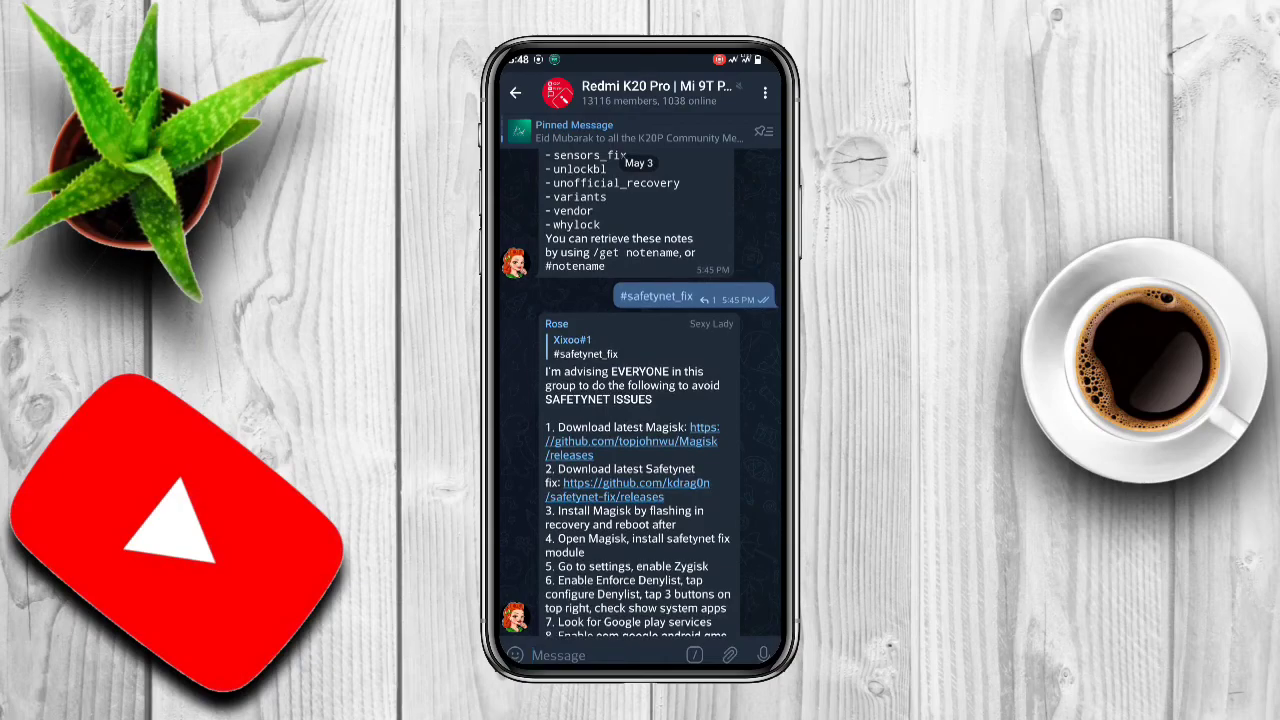
scroll(640, 390, down, 3)
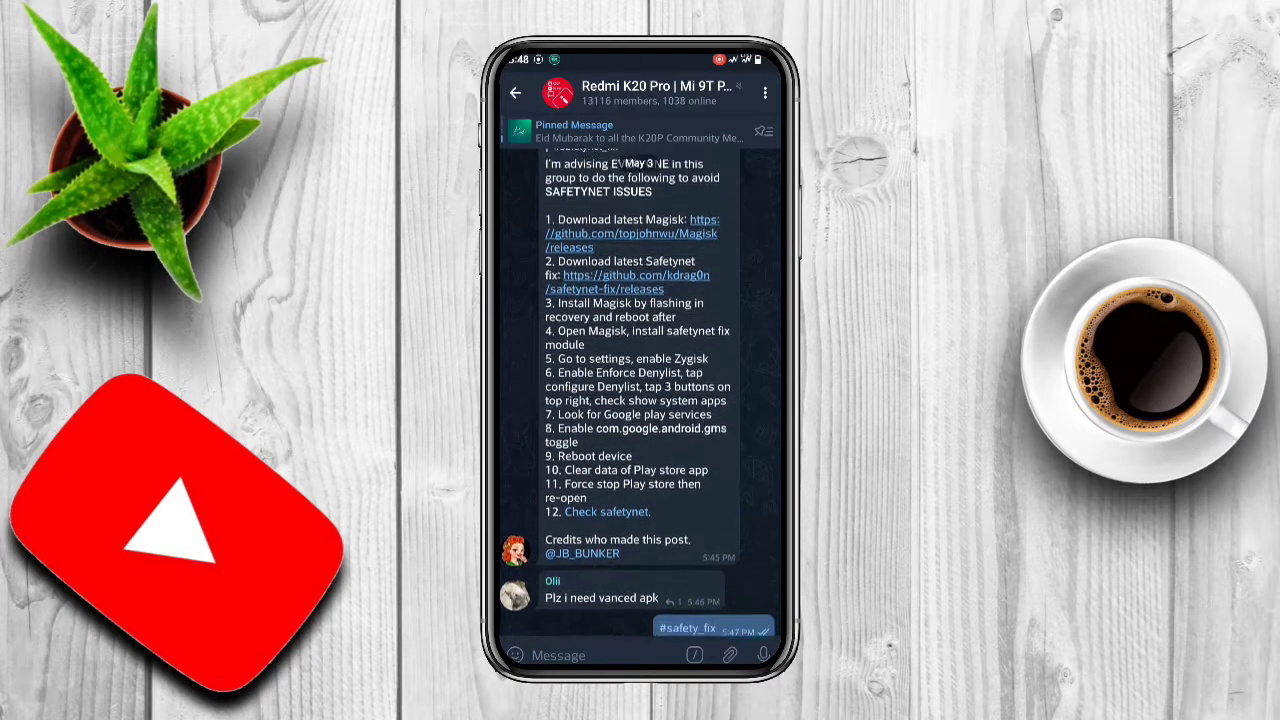
scroll(640, 390, up, 2)
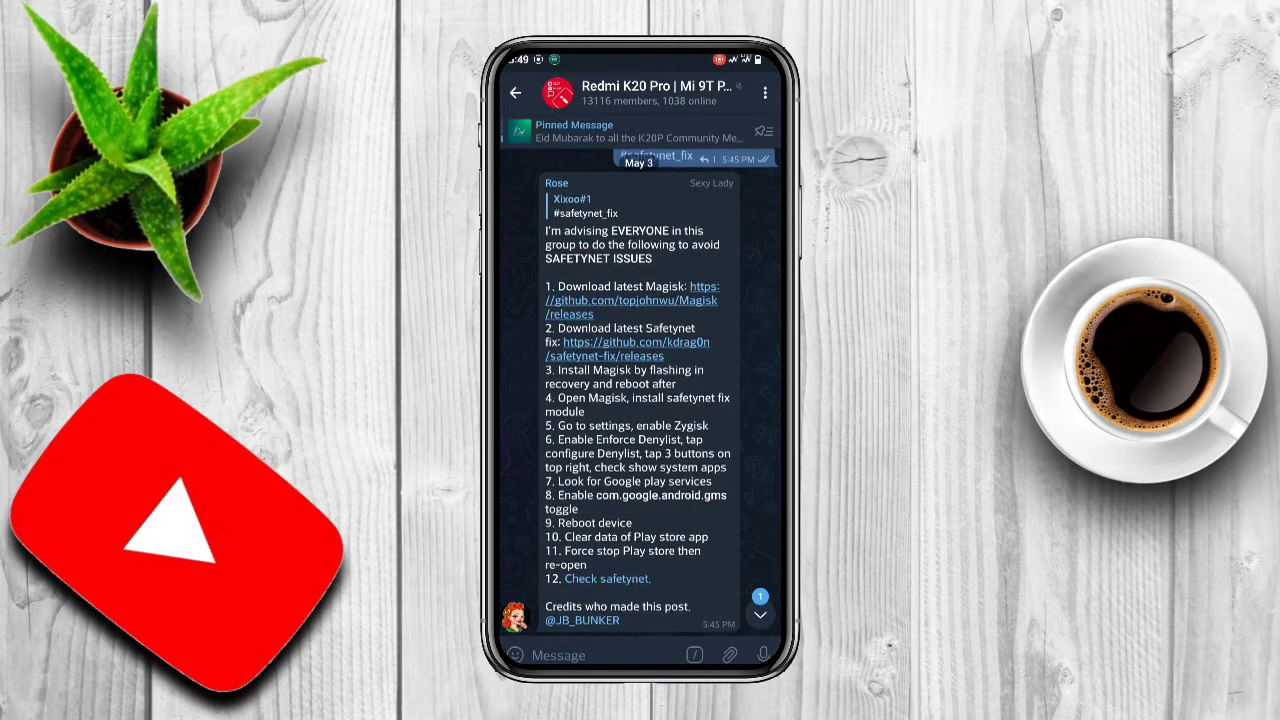
Download safetynet-fix-v2.2.1.zip from the GitHub release assets, then return to the app list
click(636, 350)
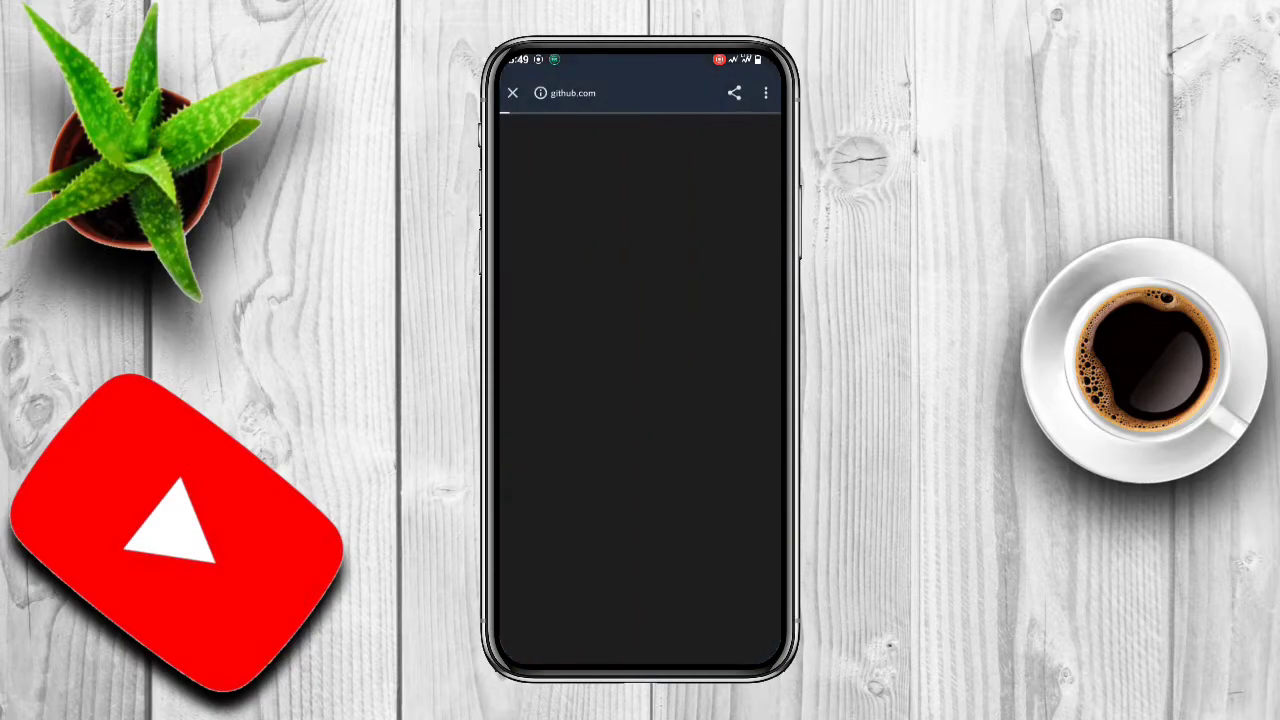
scroll(640, 400, down, 5)
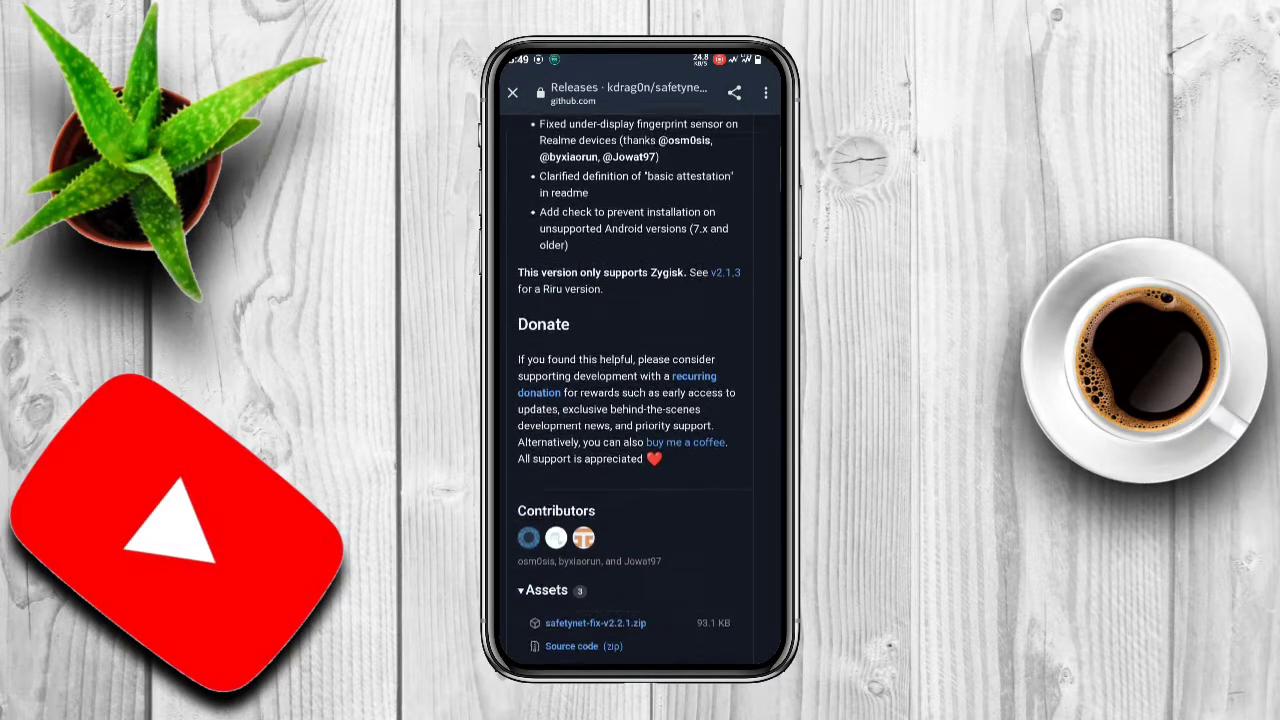
click(595, 464)
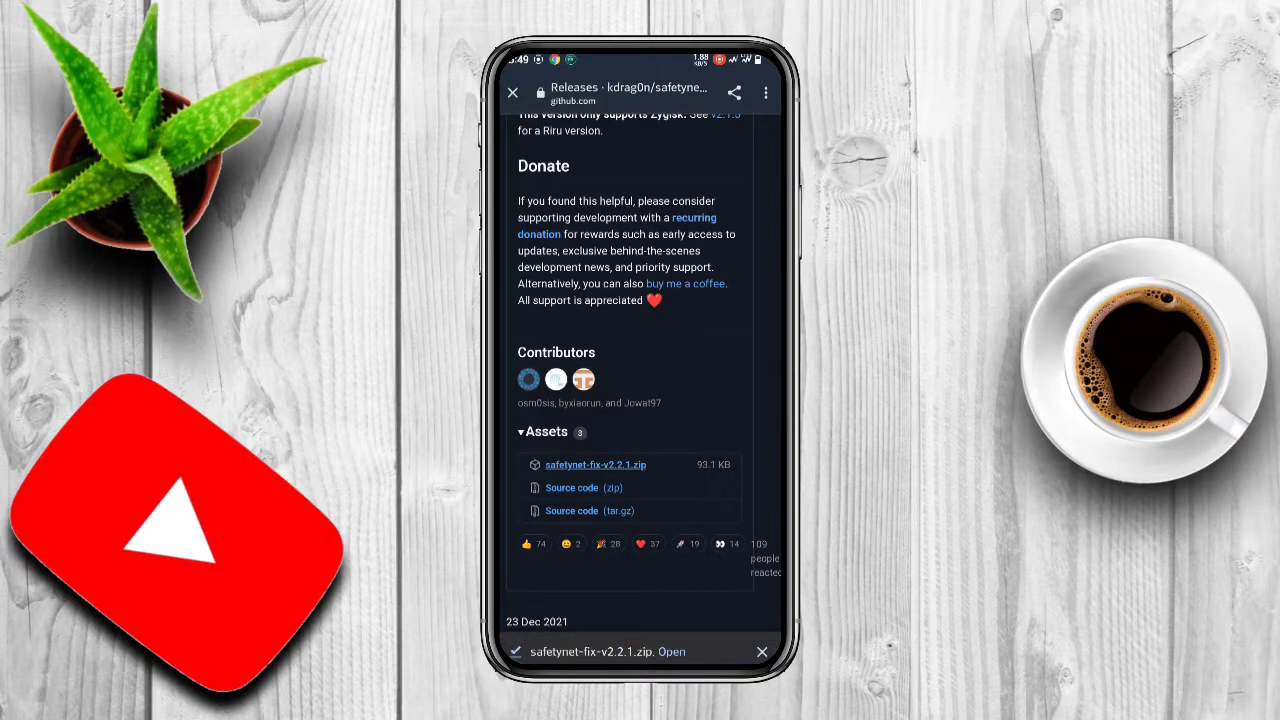
drag(640, 668, 640, 400)
In Magisk's Modules page, start installing a module from storage
drag(640, 600, 640, 300)
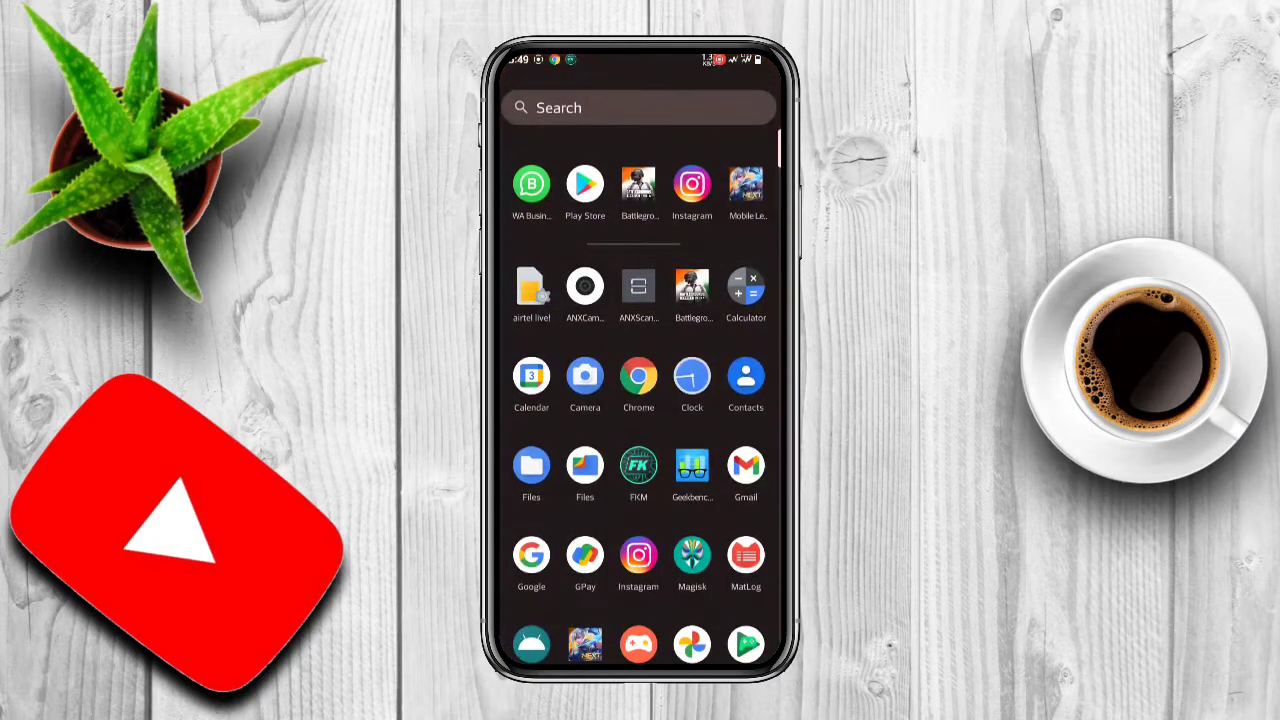
click(692, 555)
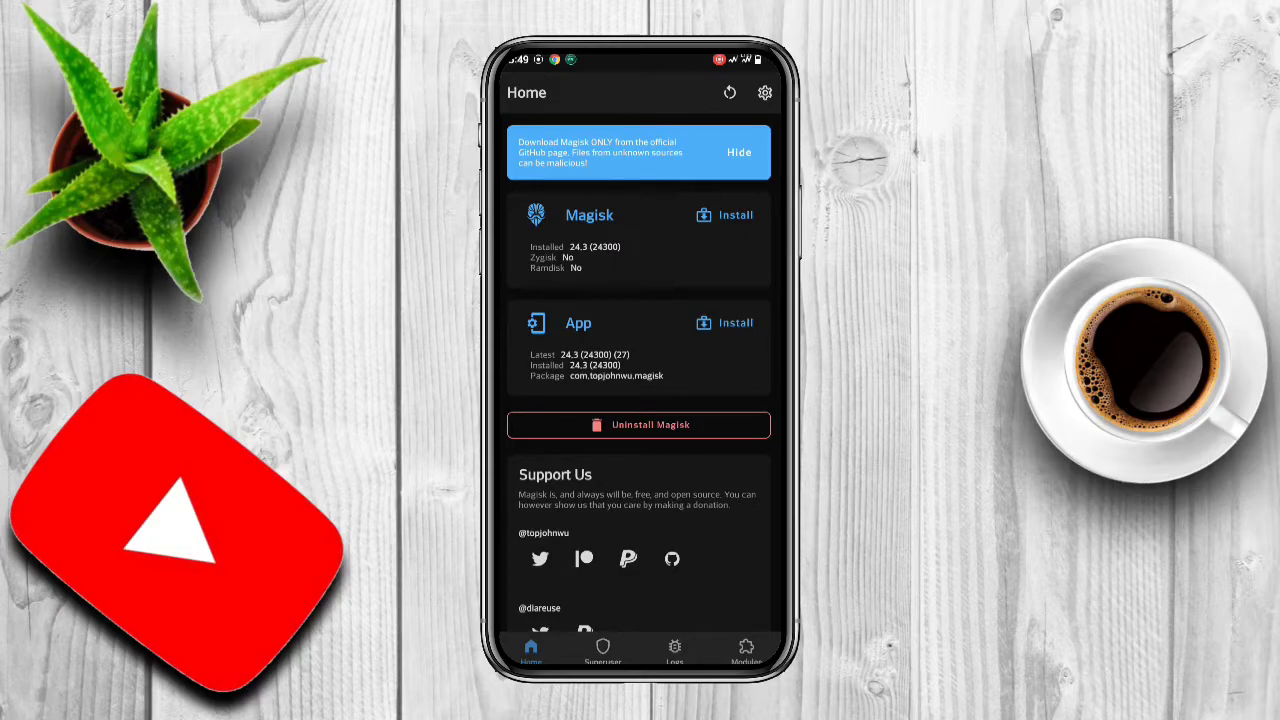
click(746, 650)
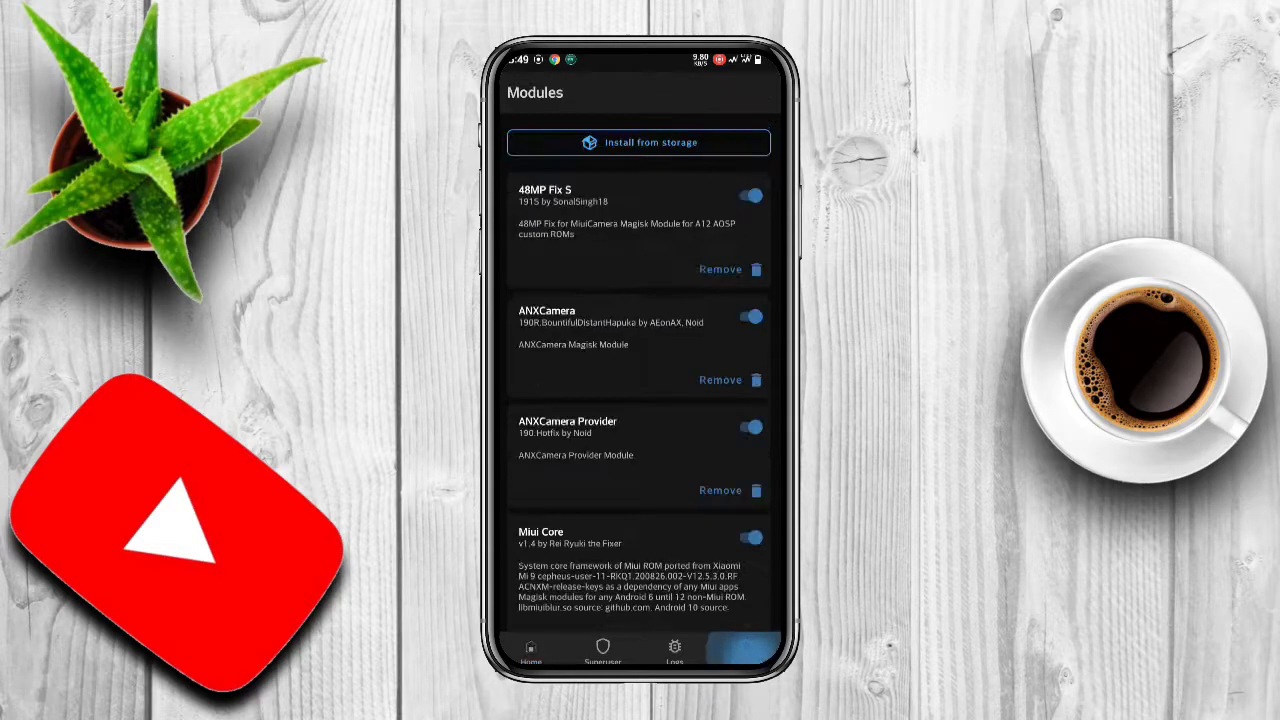
click(638, 142)
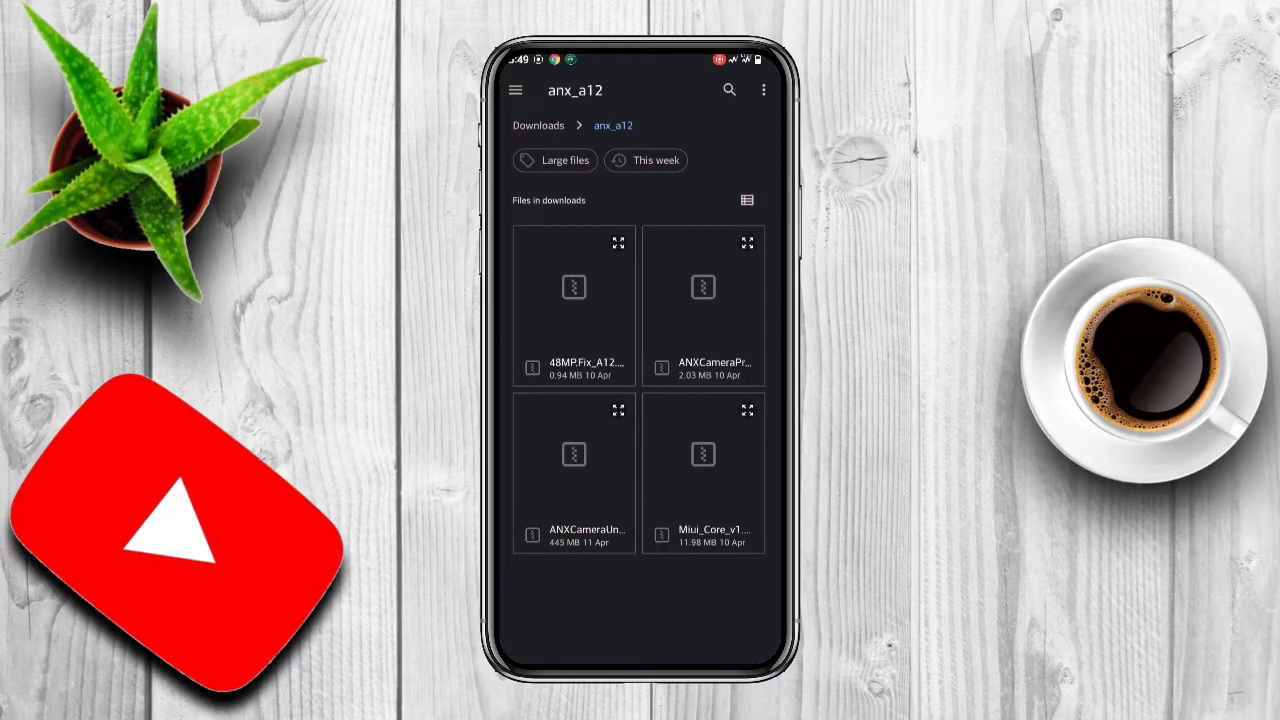
Pick safetynet-fix-v2.2.1.zip from Downloads, install it, and leave the install log
click(515, 90)
click(545, 131)
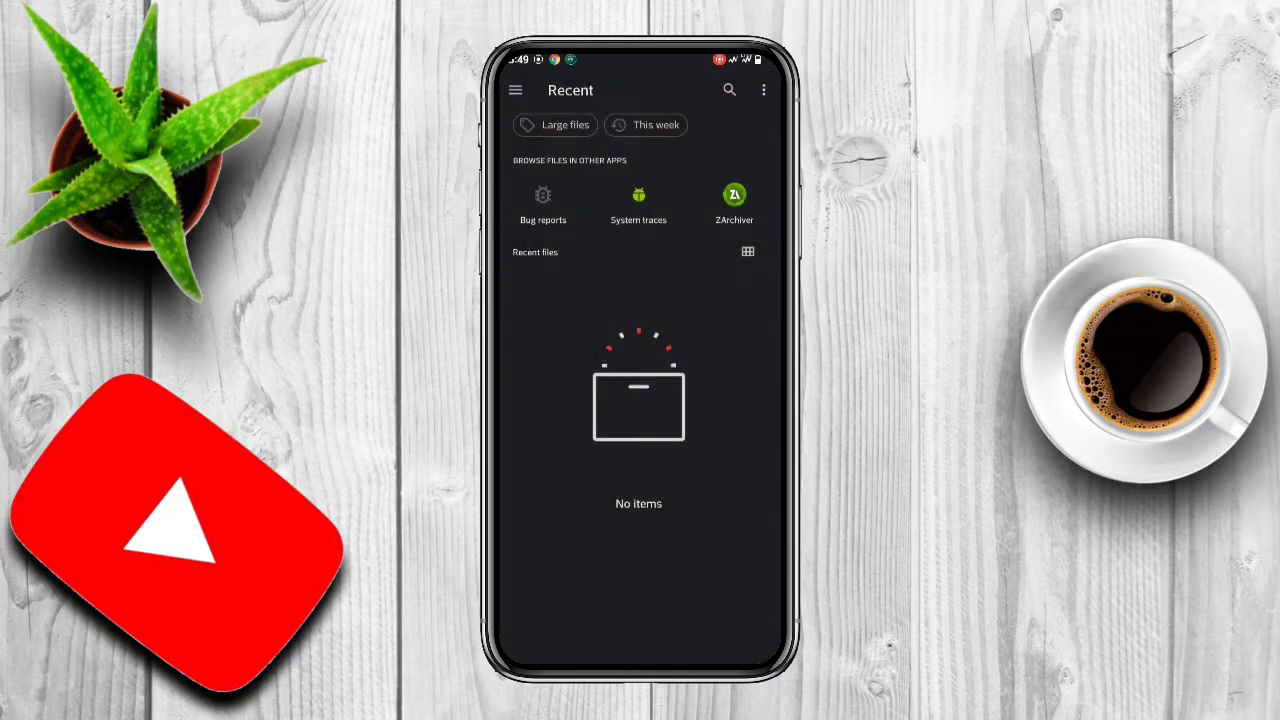
click(515, 90)
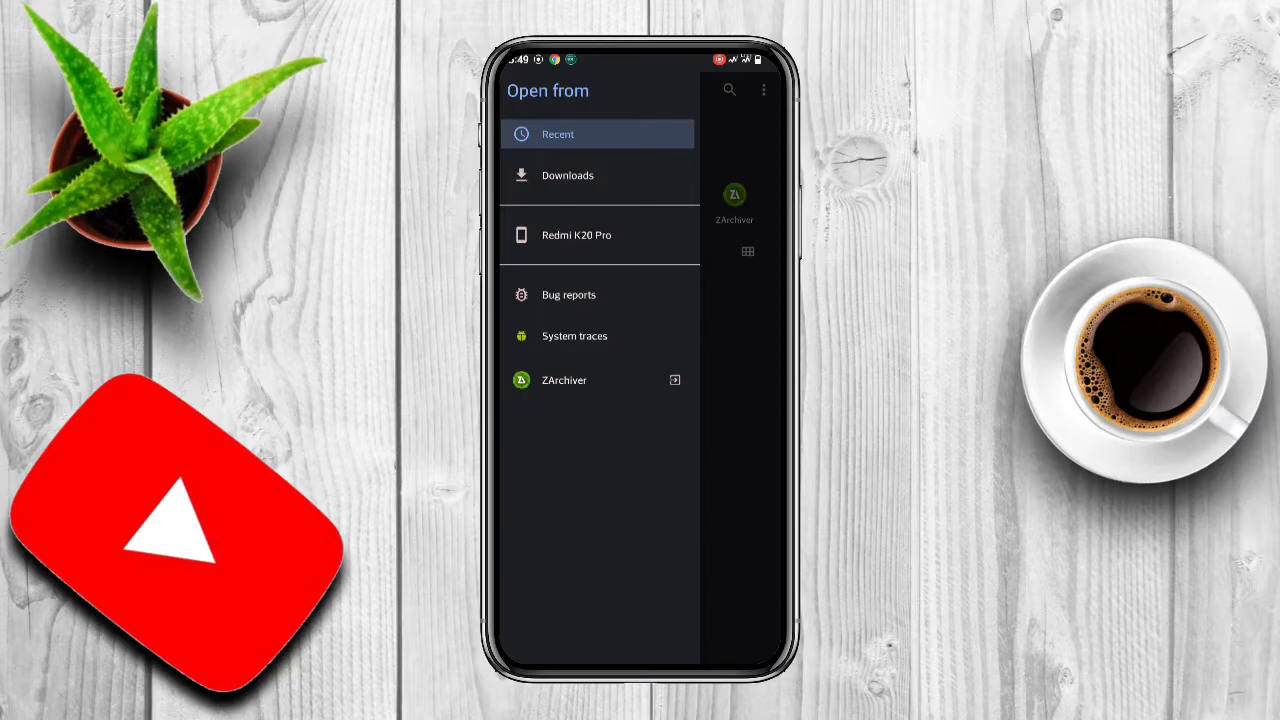
click(576, 235)
click(515, 90)
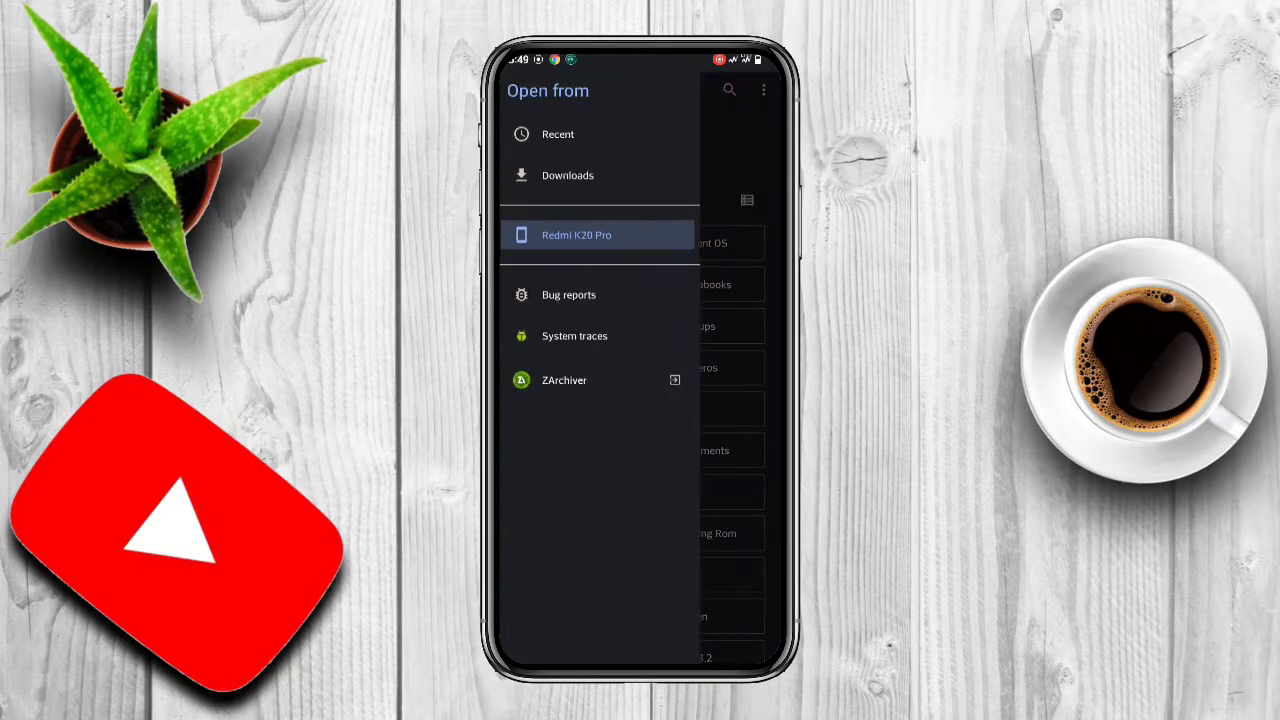
click(567, 175)
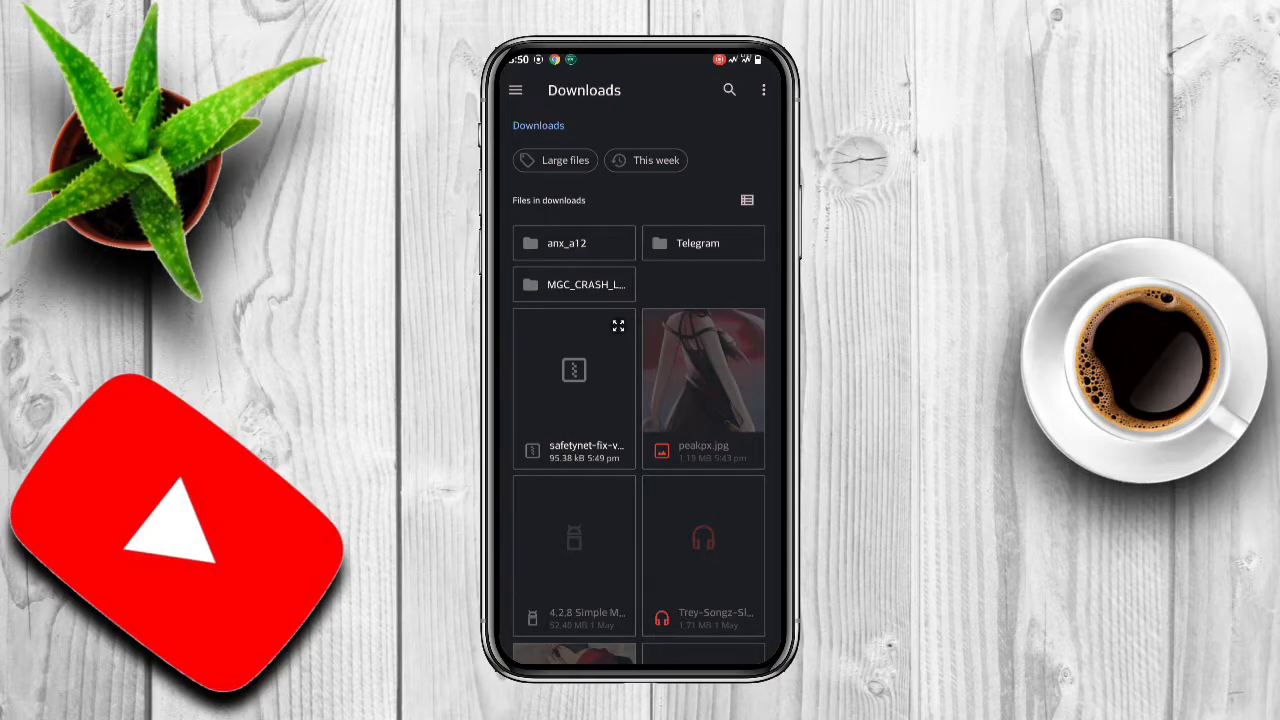
click(574, 385)
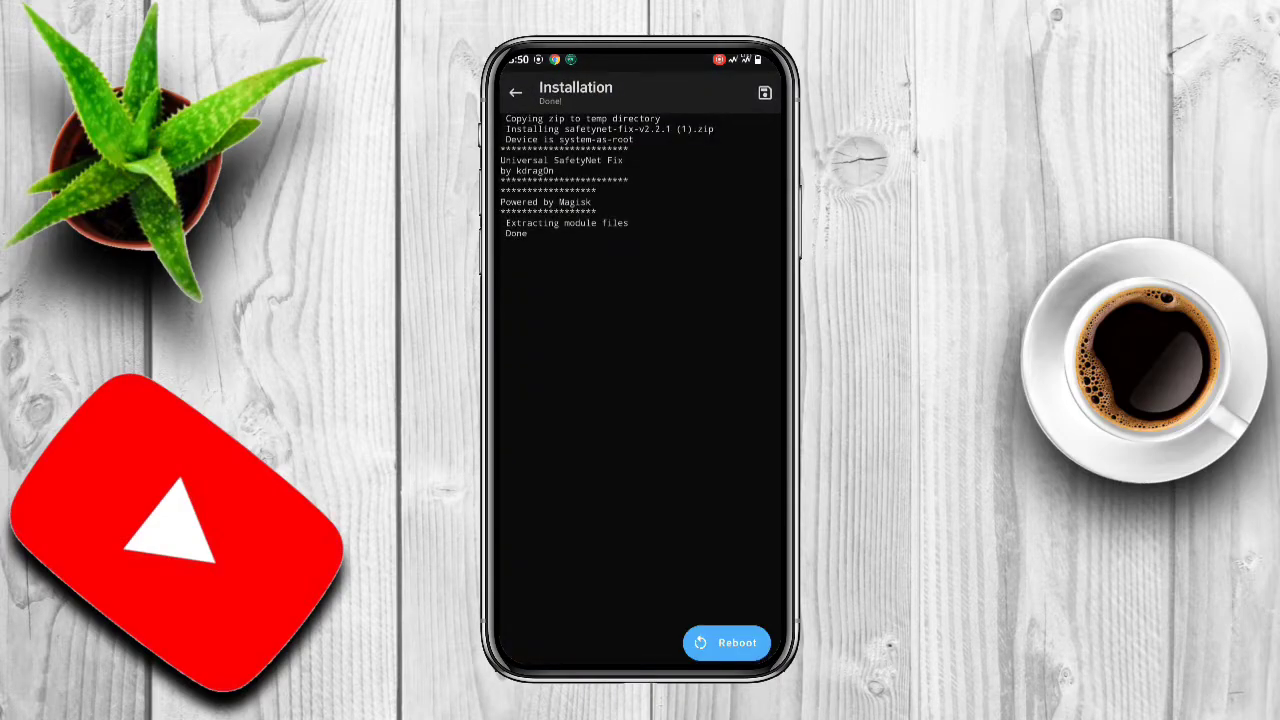
drag(778, 338, 745, 338)
Turn on Zygisk and Enforce DenyList in Magisk settings
click(764, 92)
scroll(640, 400, down, 2)
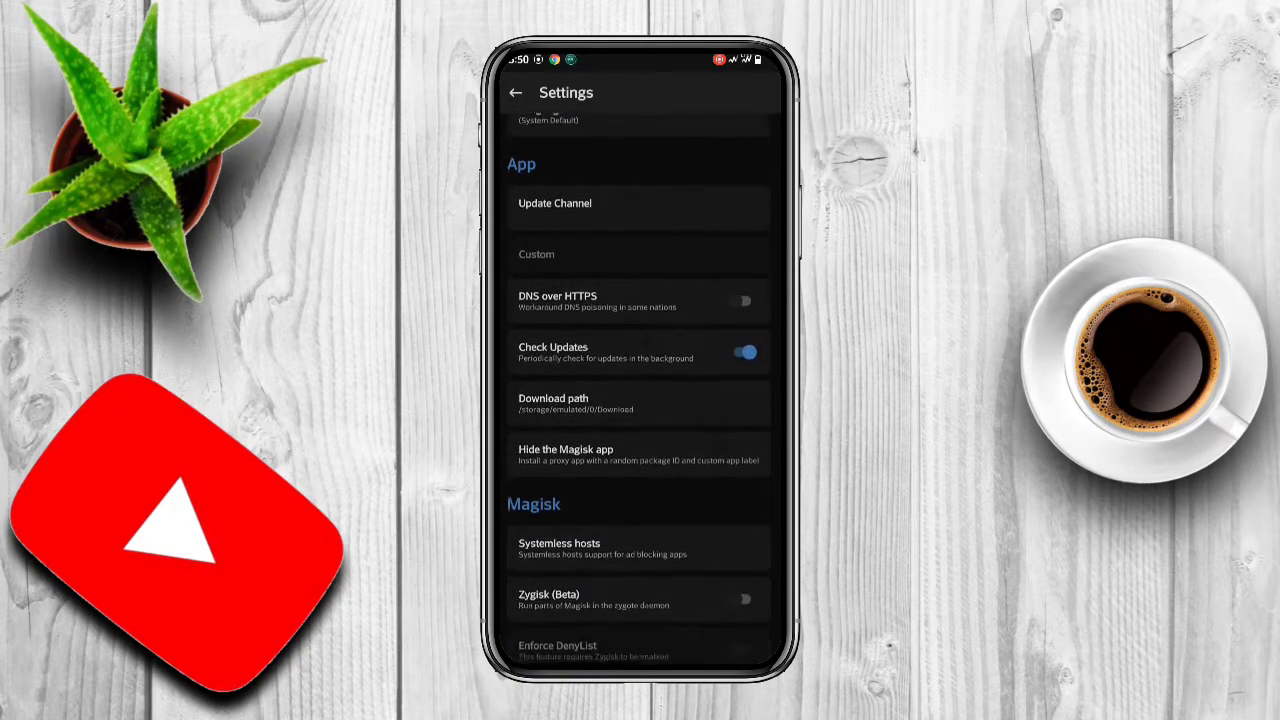
scroll(640, 390, down, 2)
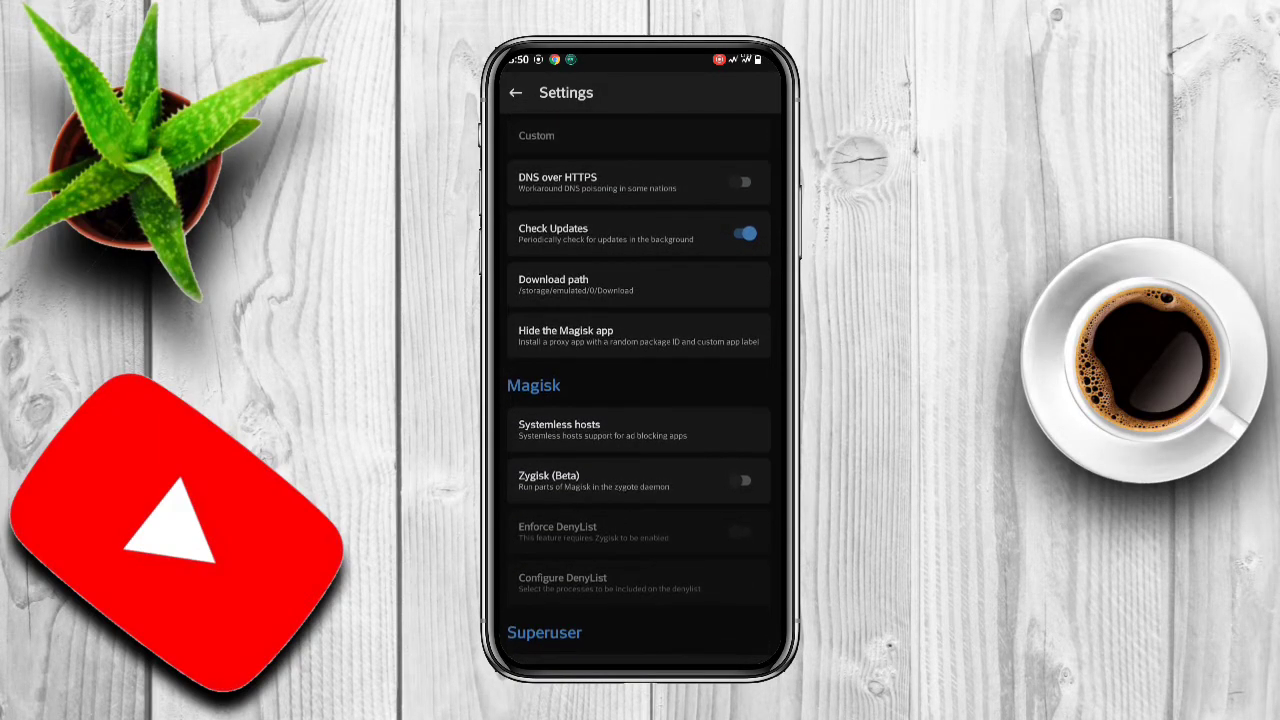
scroll(640, 400, up, 4)
scroll(640, 400, down, 2)
scroll(640, 400, up, 1)
scroll(640, 400, down, 3)
scroll(640, 400, down, 1)
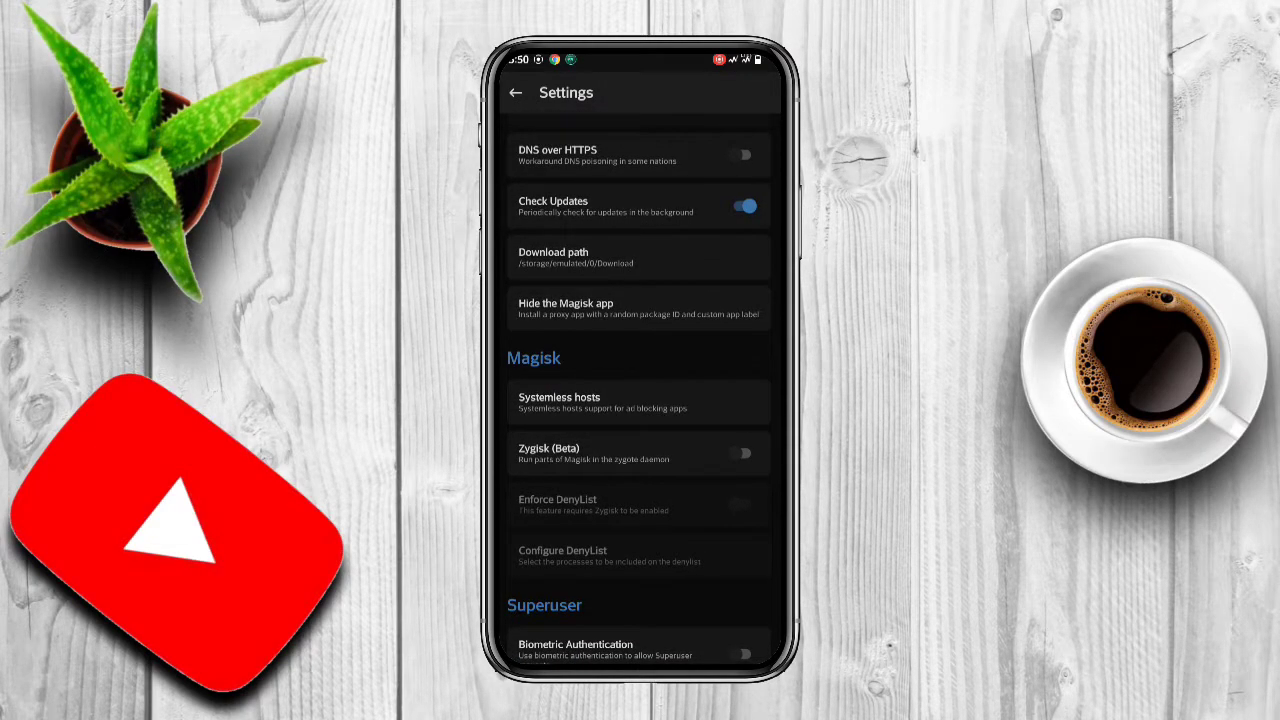
click(745, 453)
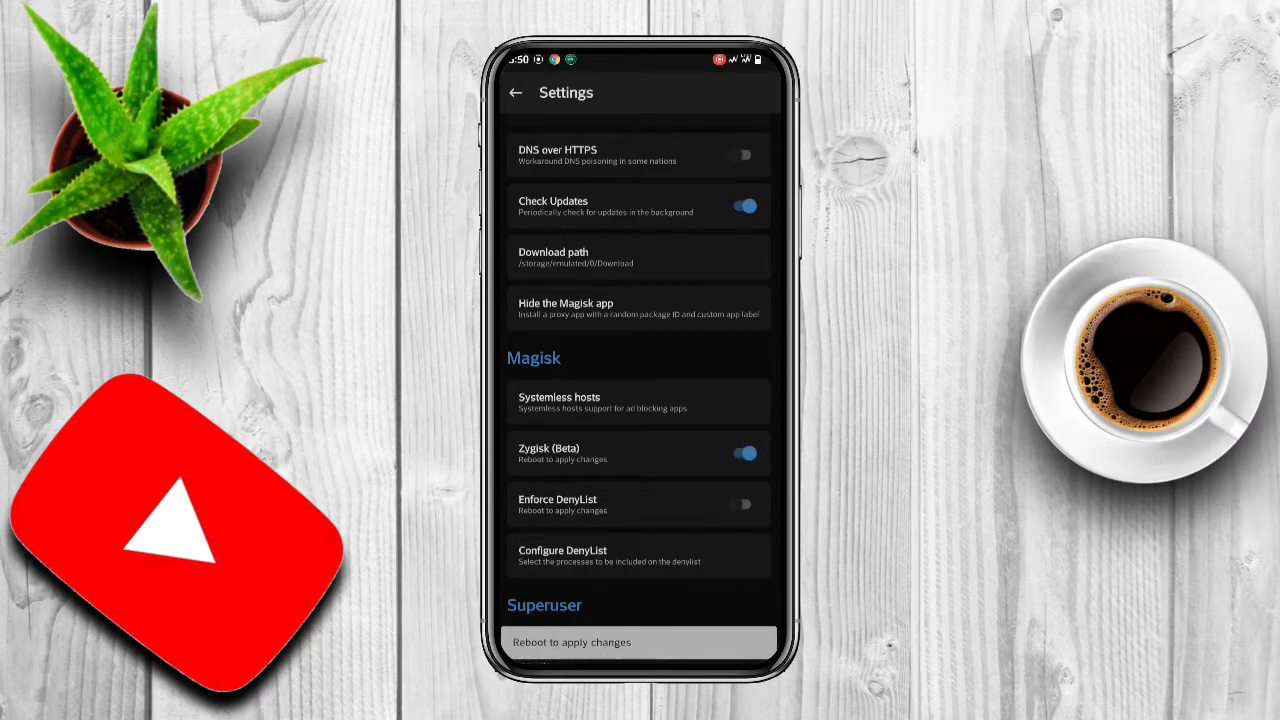
click(745, 504)
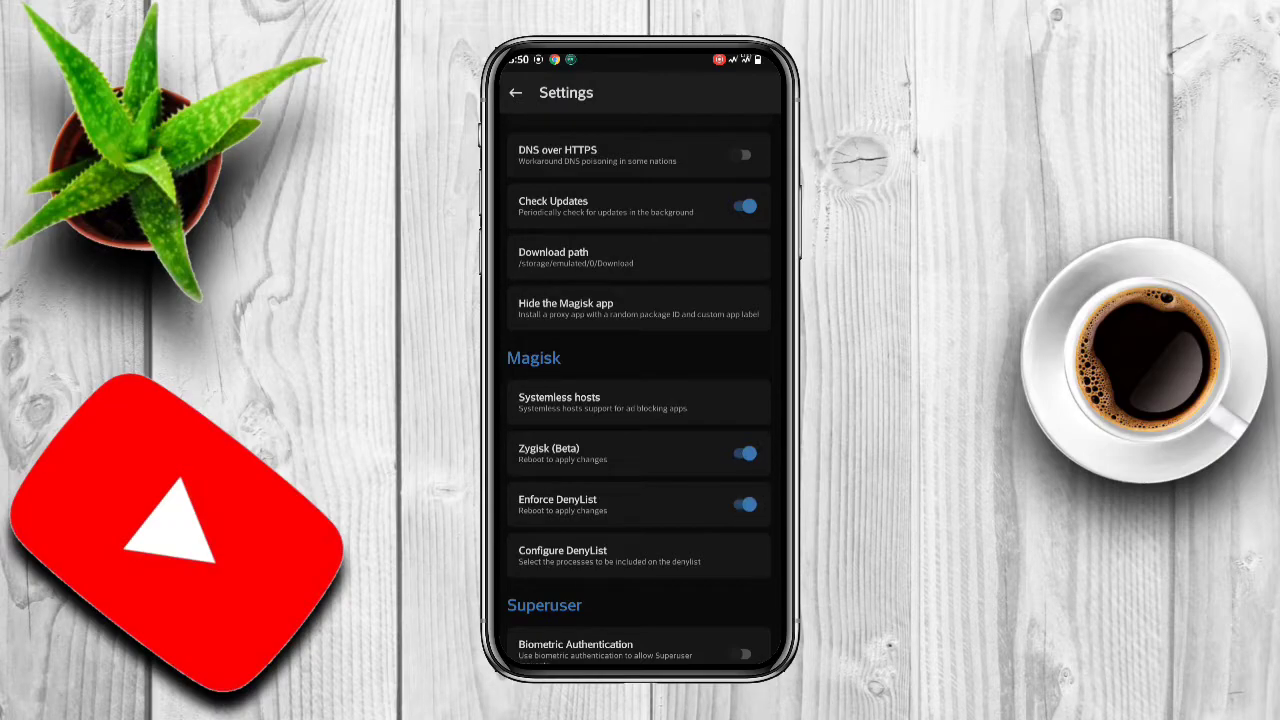
In Configure DenyList, show system apps and start the name filter
click(600, 555)
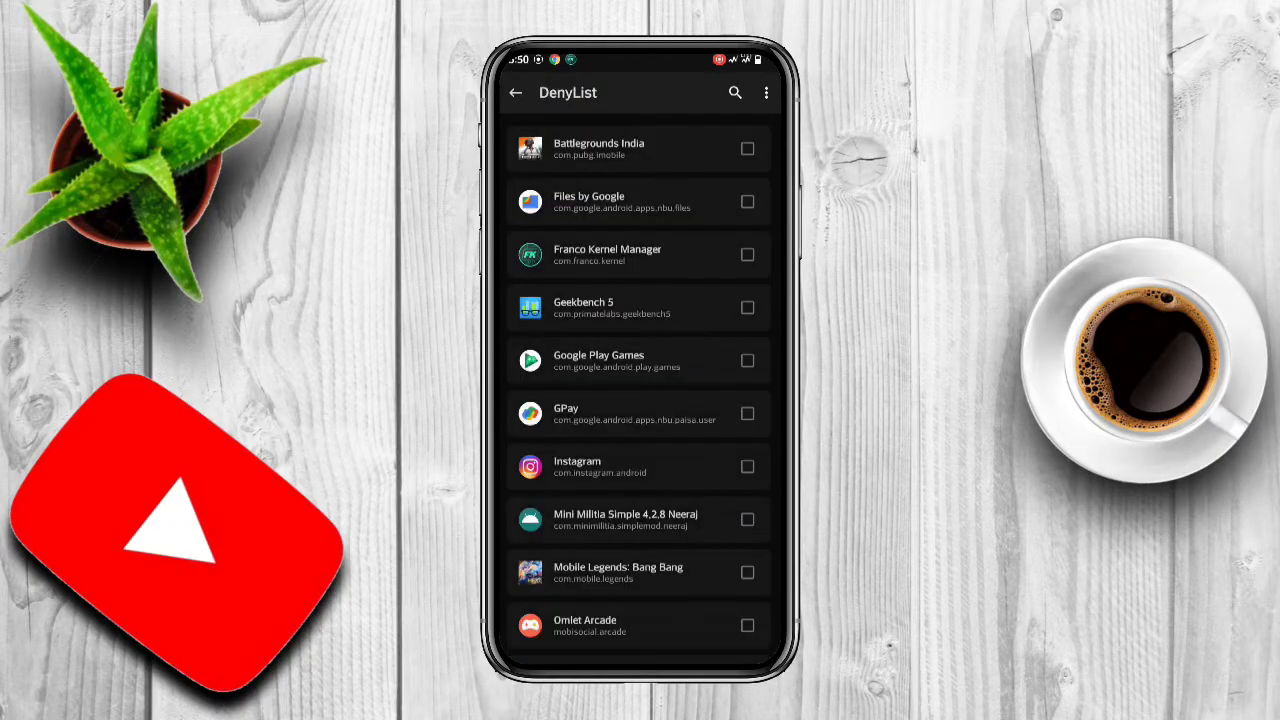
scroll(640, 390, down, 5)
scroll(640, 390, up, 5)
click(766, 92)
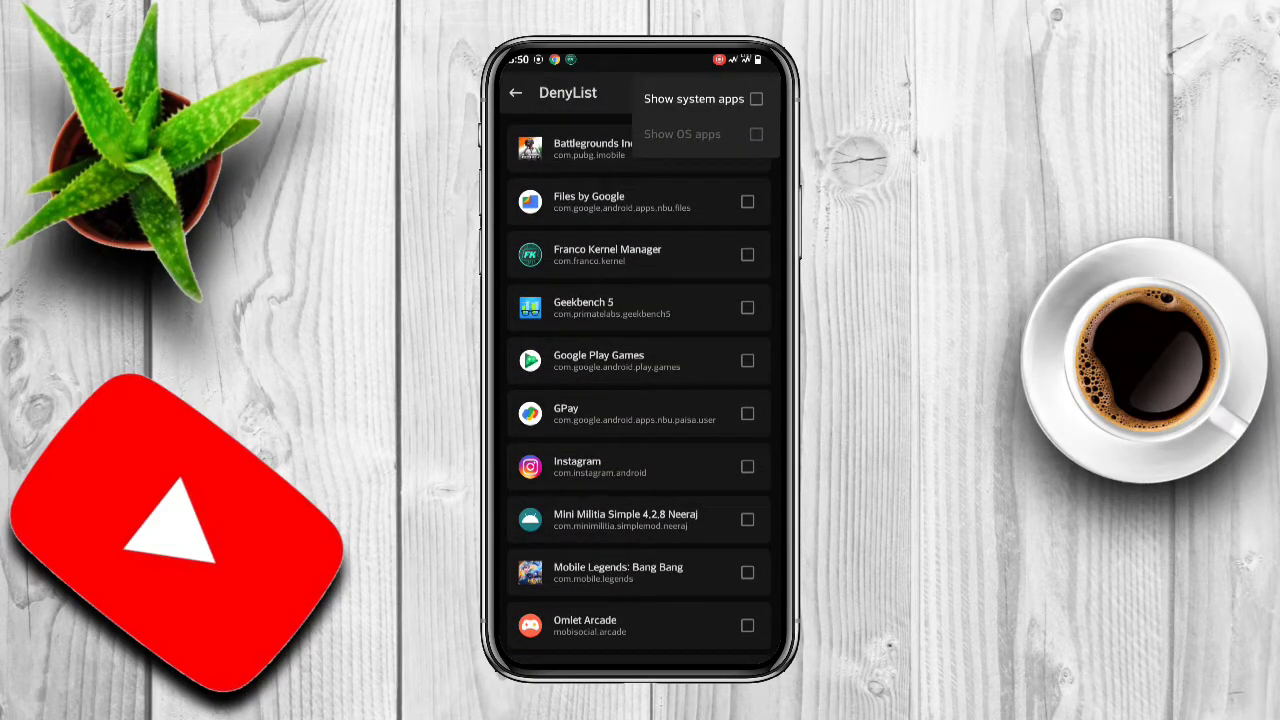
key(Escape)
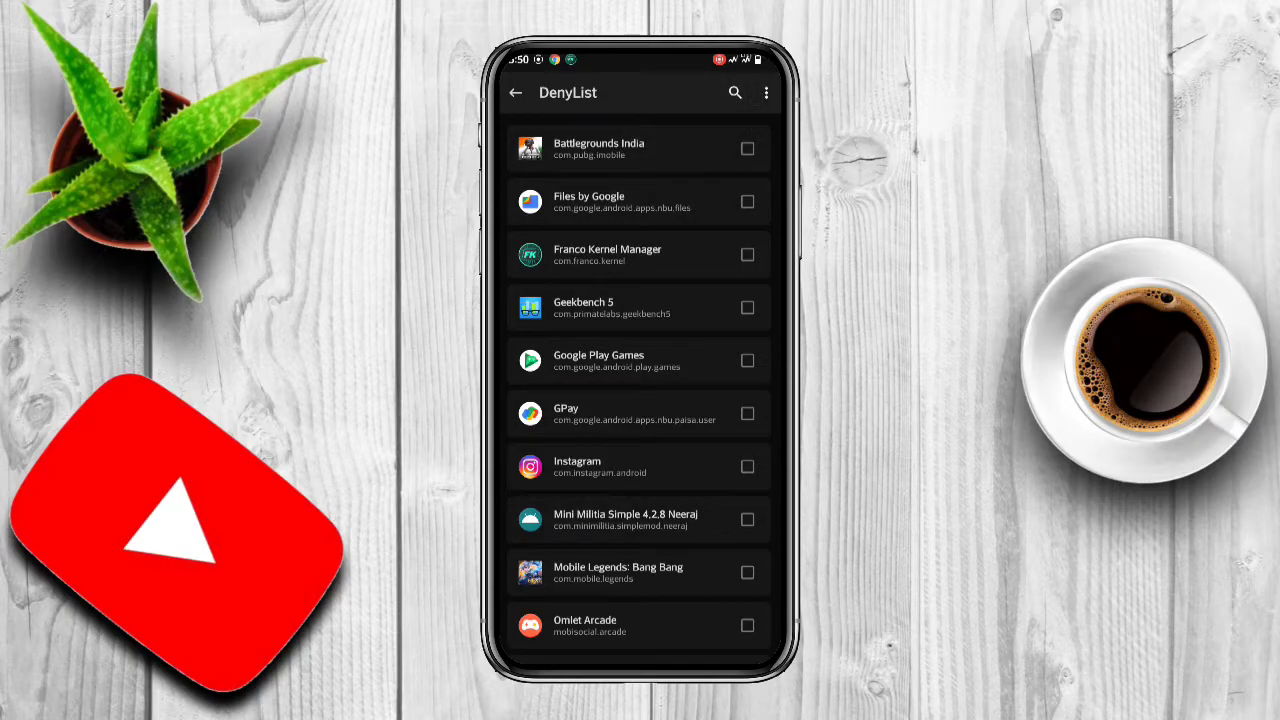
click(766, 92)
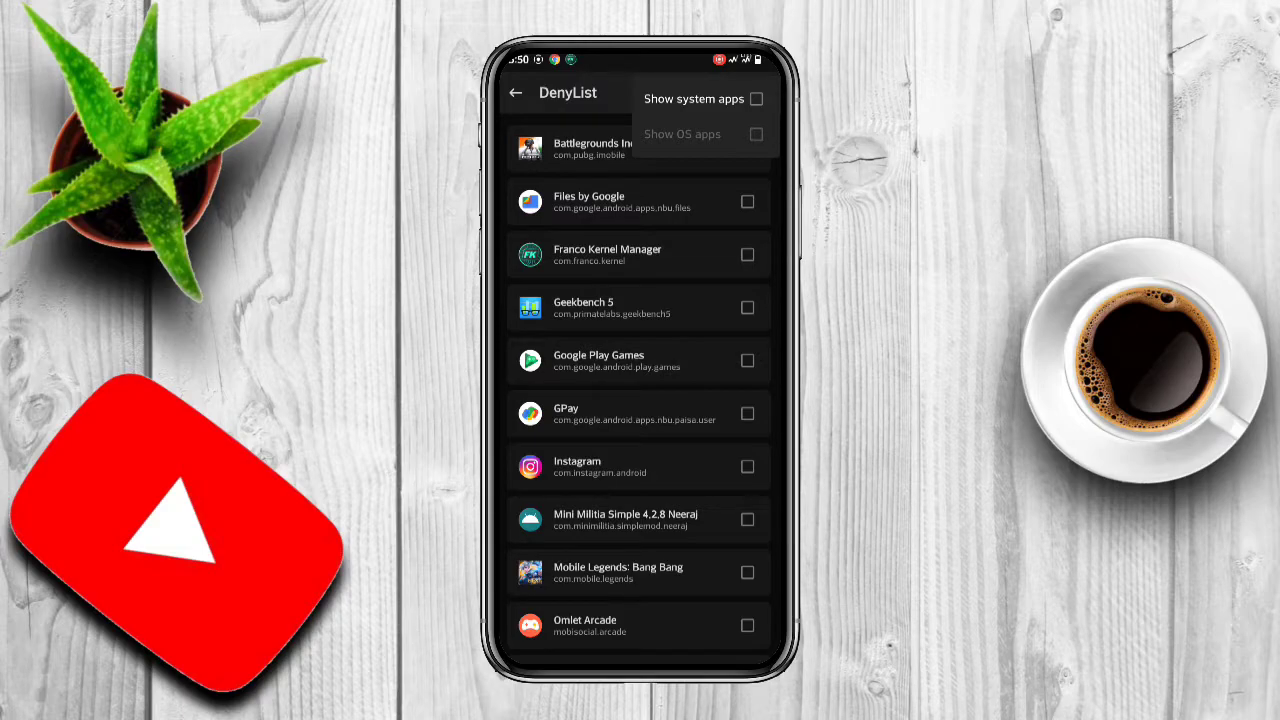
click(700, 99)
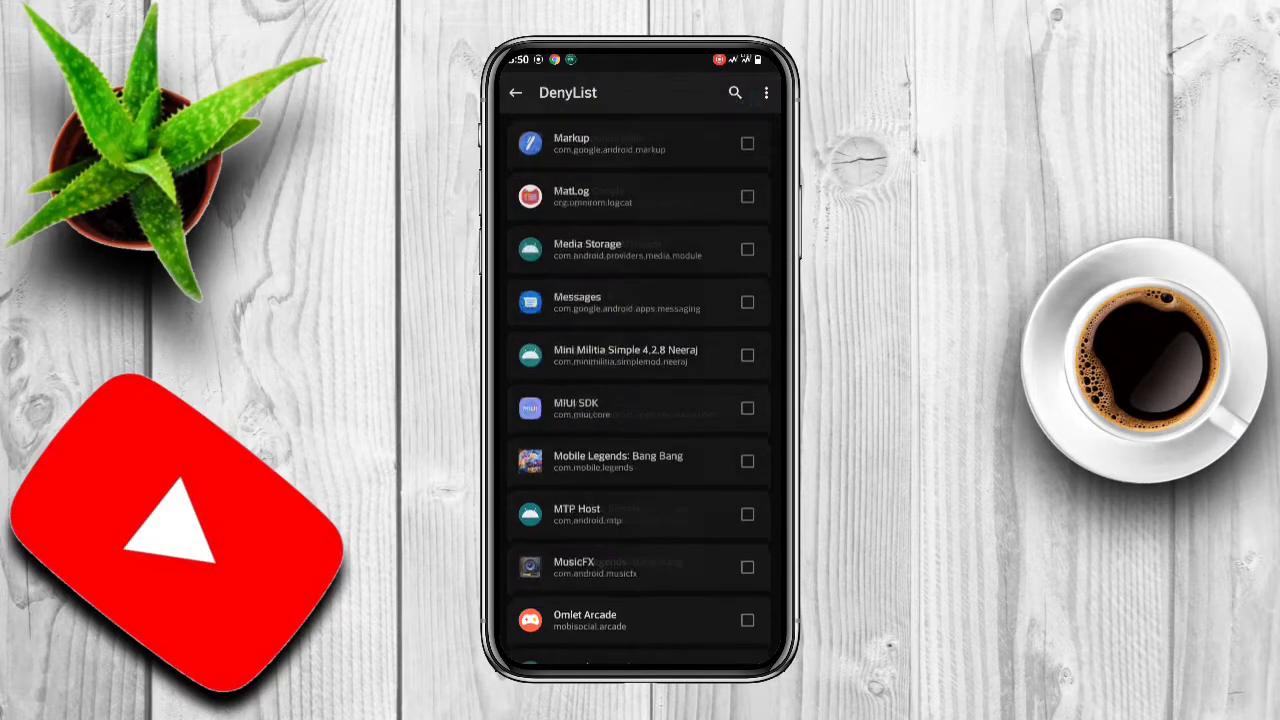
click(735, 92)
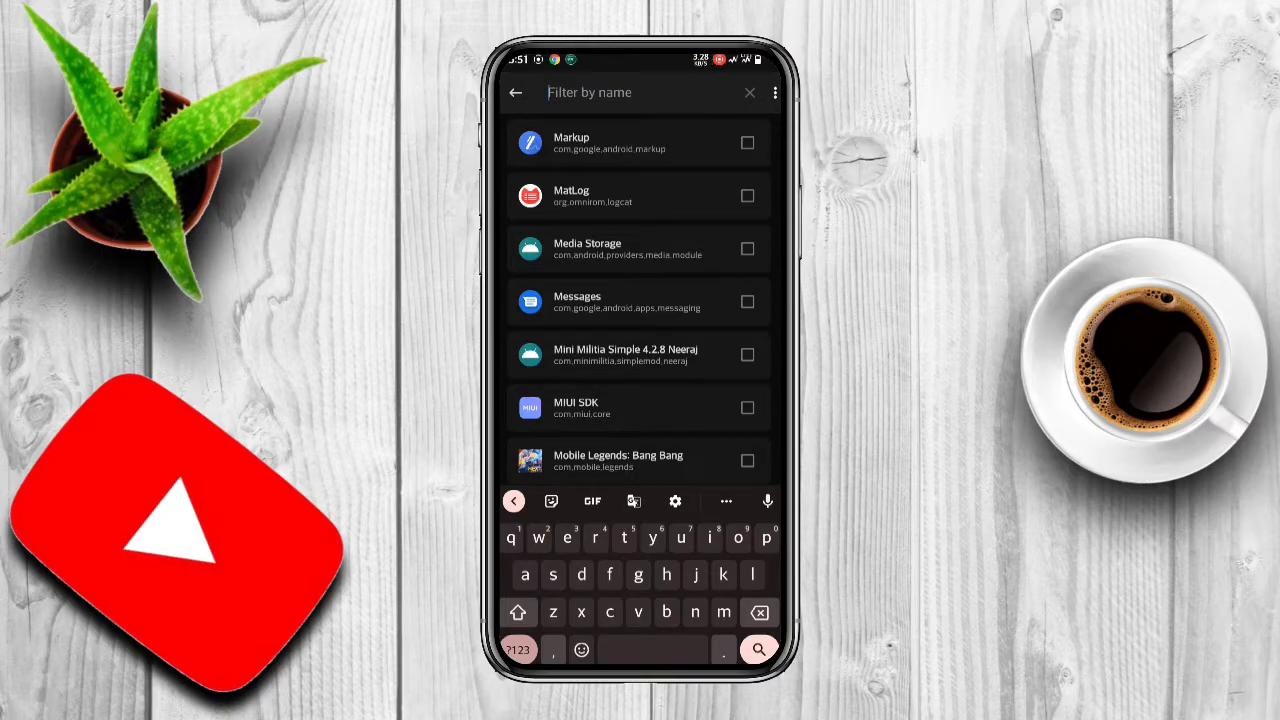
Filter for 'Google play' and add Google Play services to the DenyList
text(gooh)
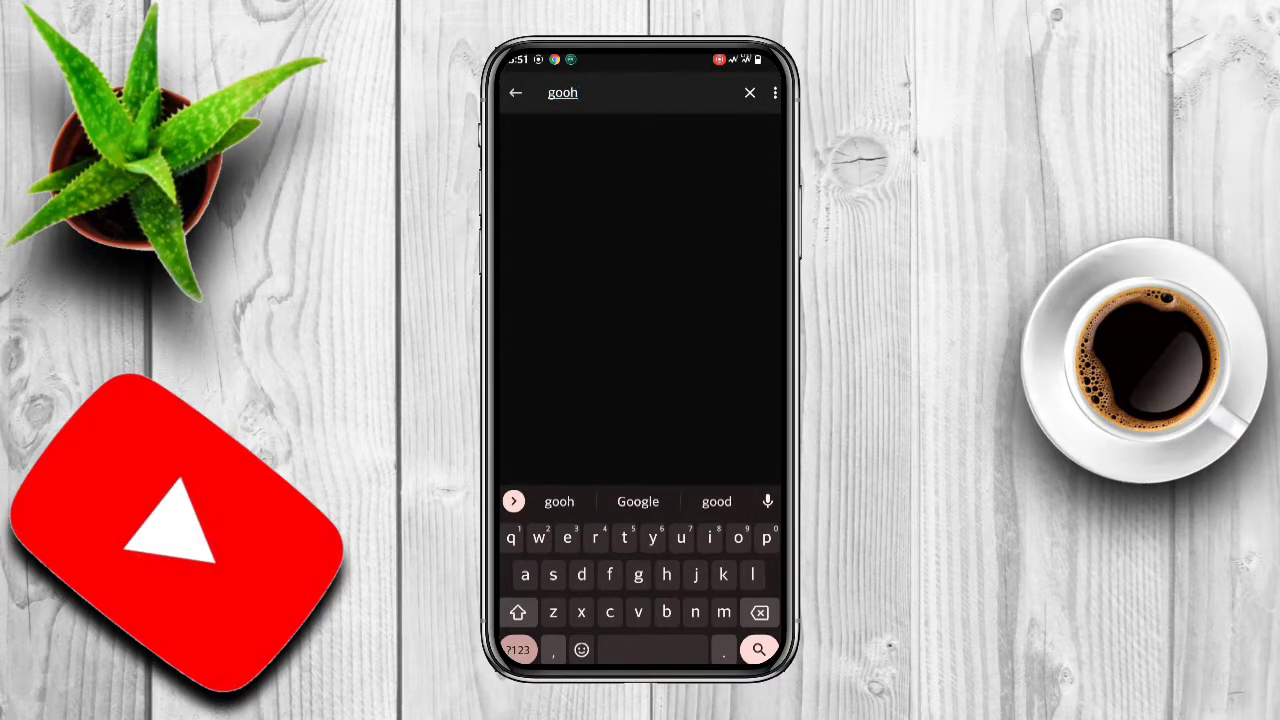
click(638, 501)
text(play)
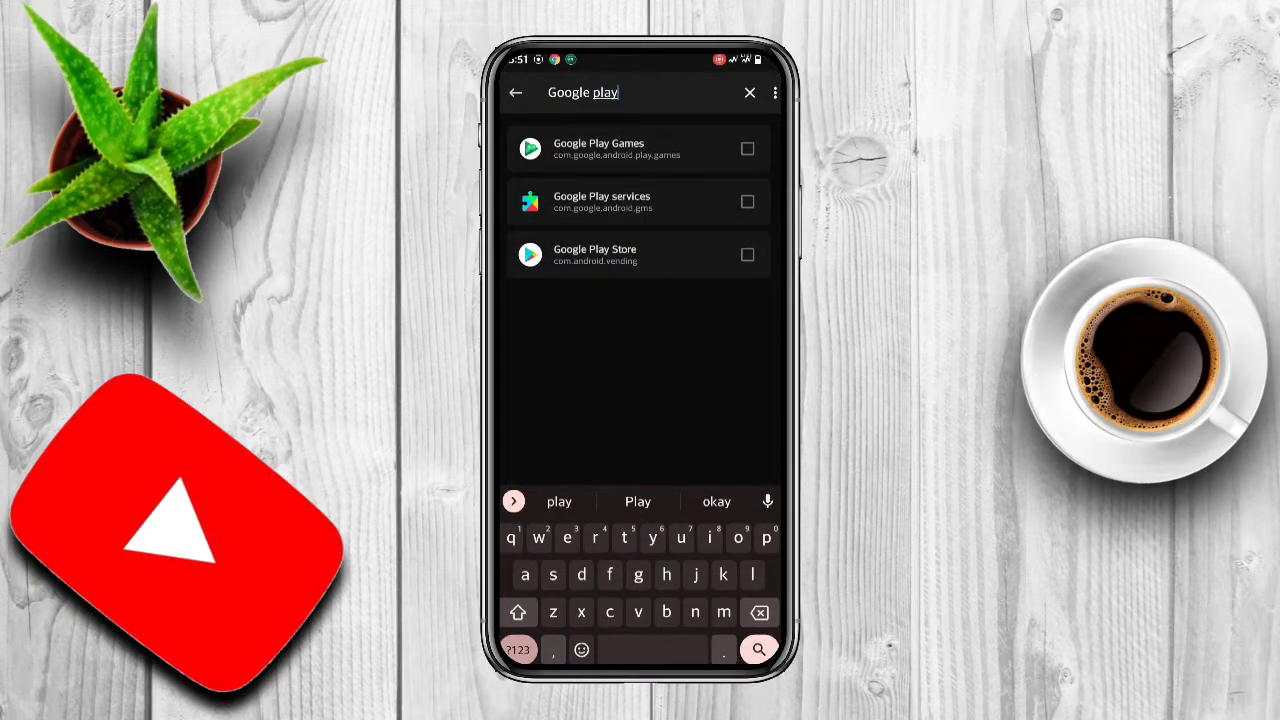
click(747, 201)
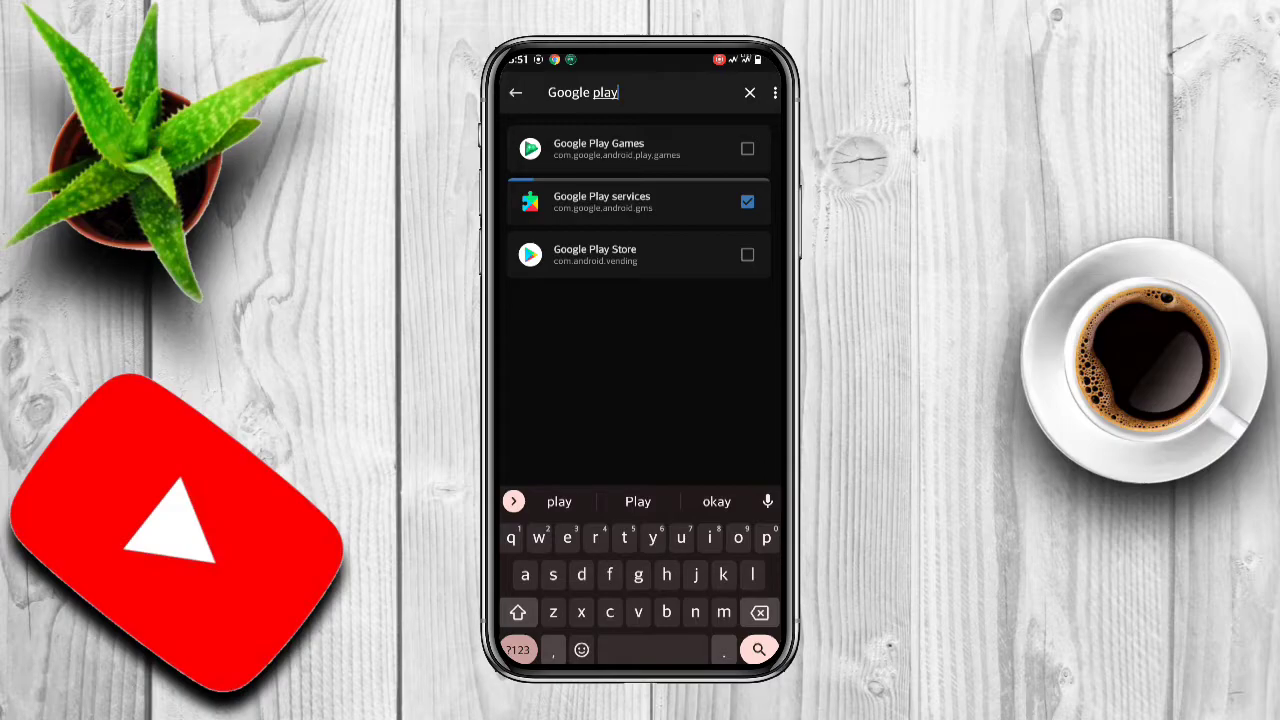
Clear the filter, add GPay to the DenyList, and close the filter
key(BackSpace)
key(BackSpace)
key(BackSpace)
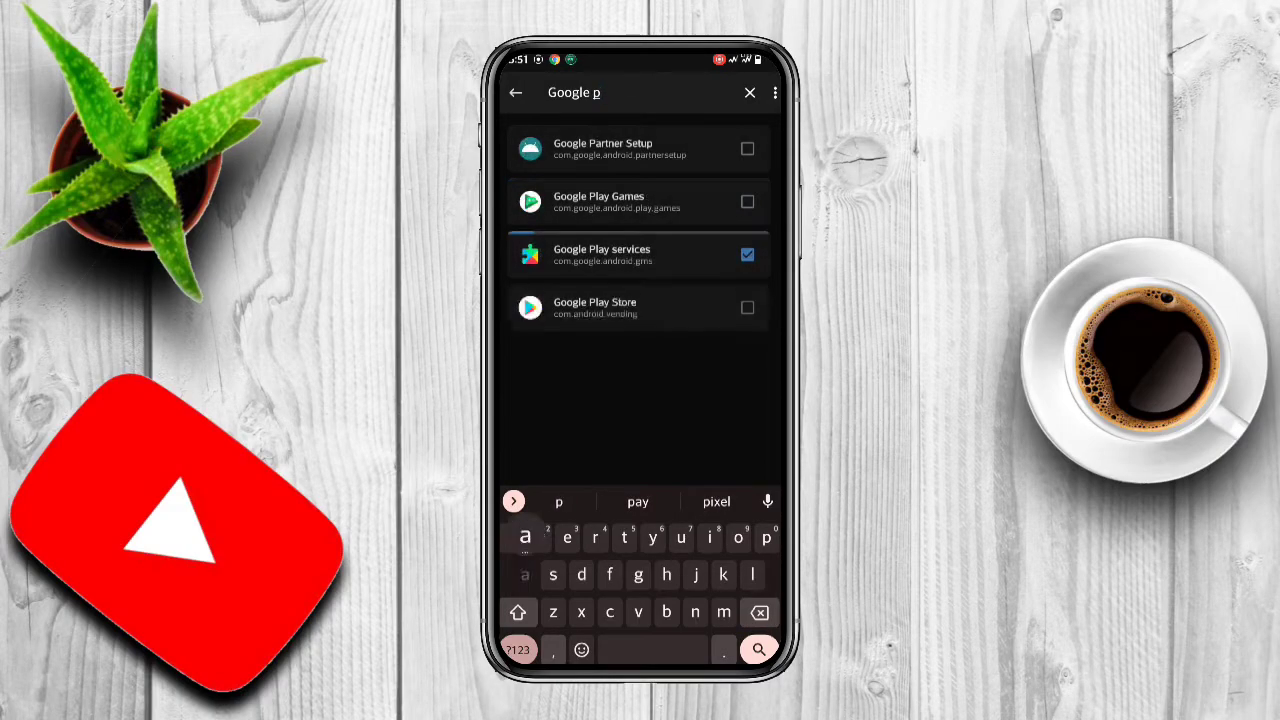
text(ay)
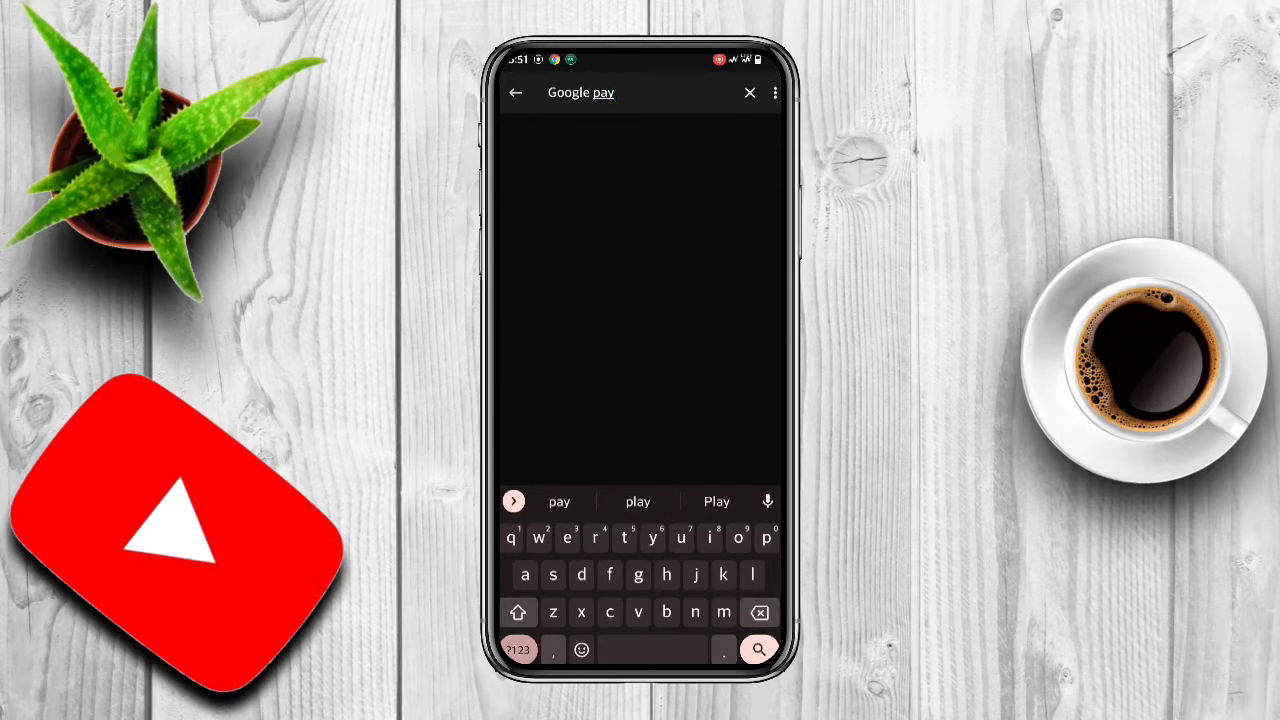
click(775, 92)
click(680, 131)
click(735, 92)
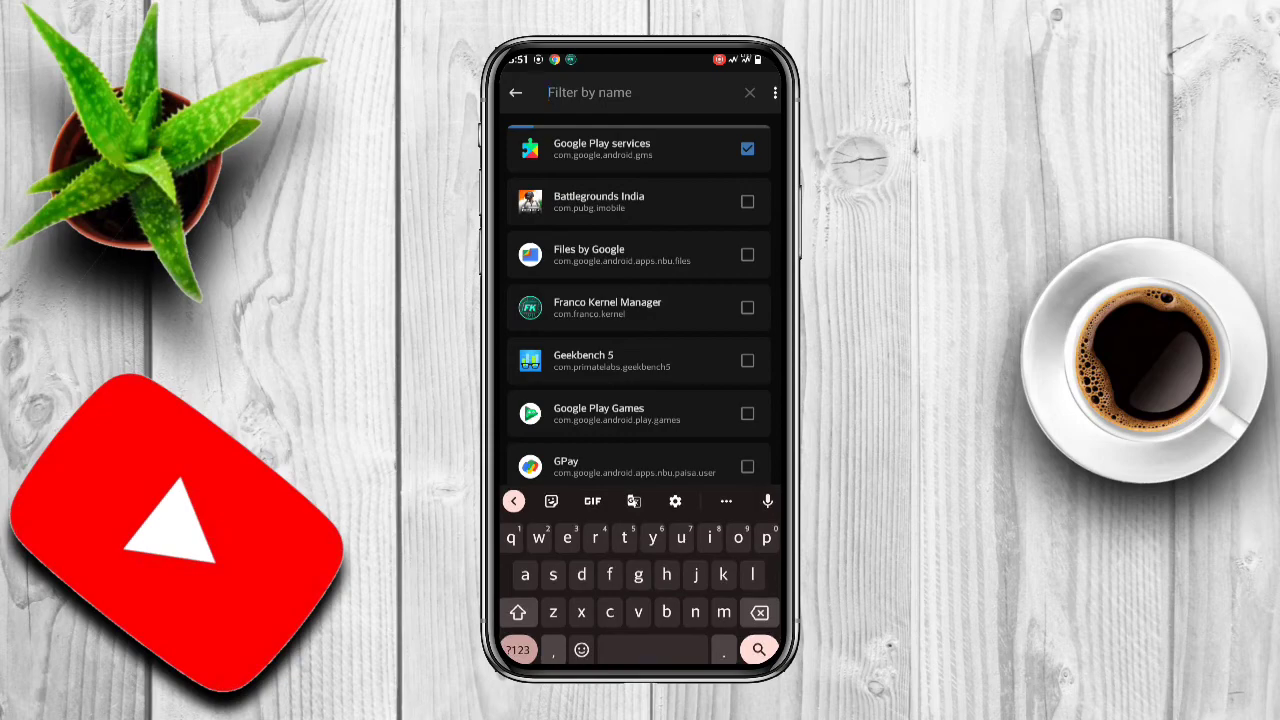
text(sw)
key(BackSpace)
key(BackSpace)
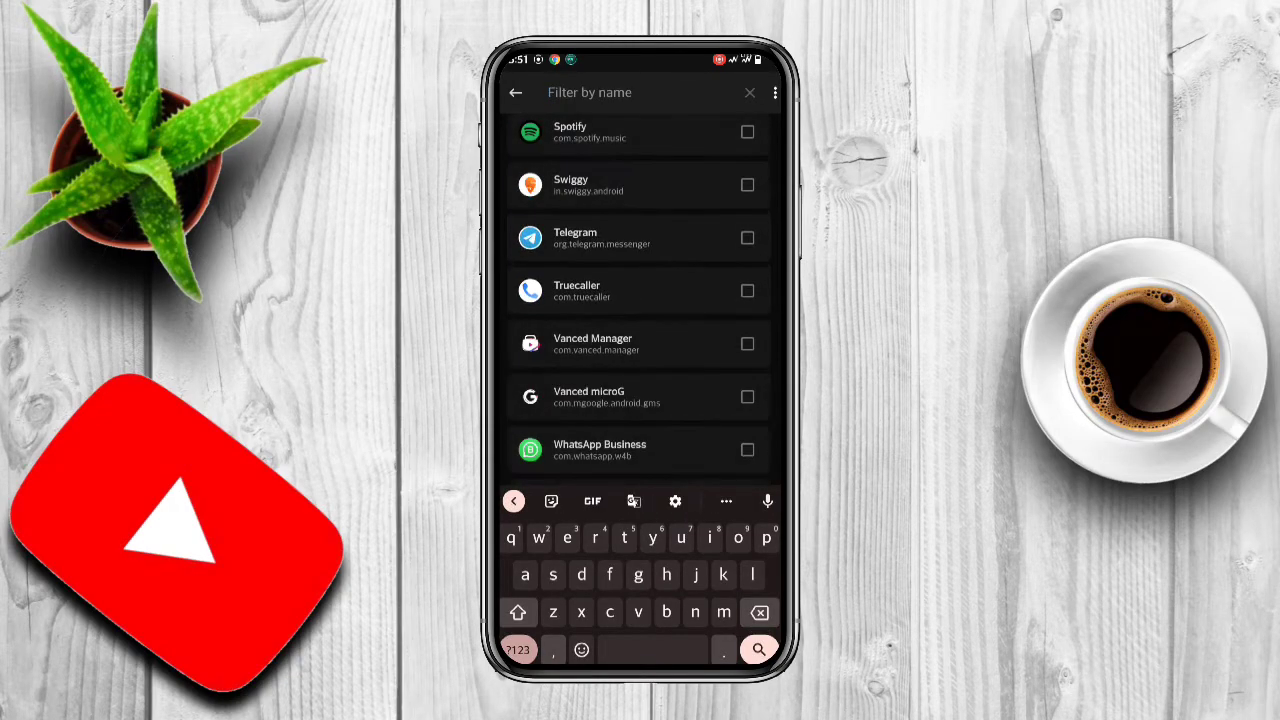
key(Escape)
scroll(640, 390, up, 10)
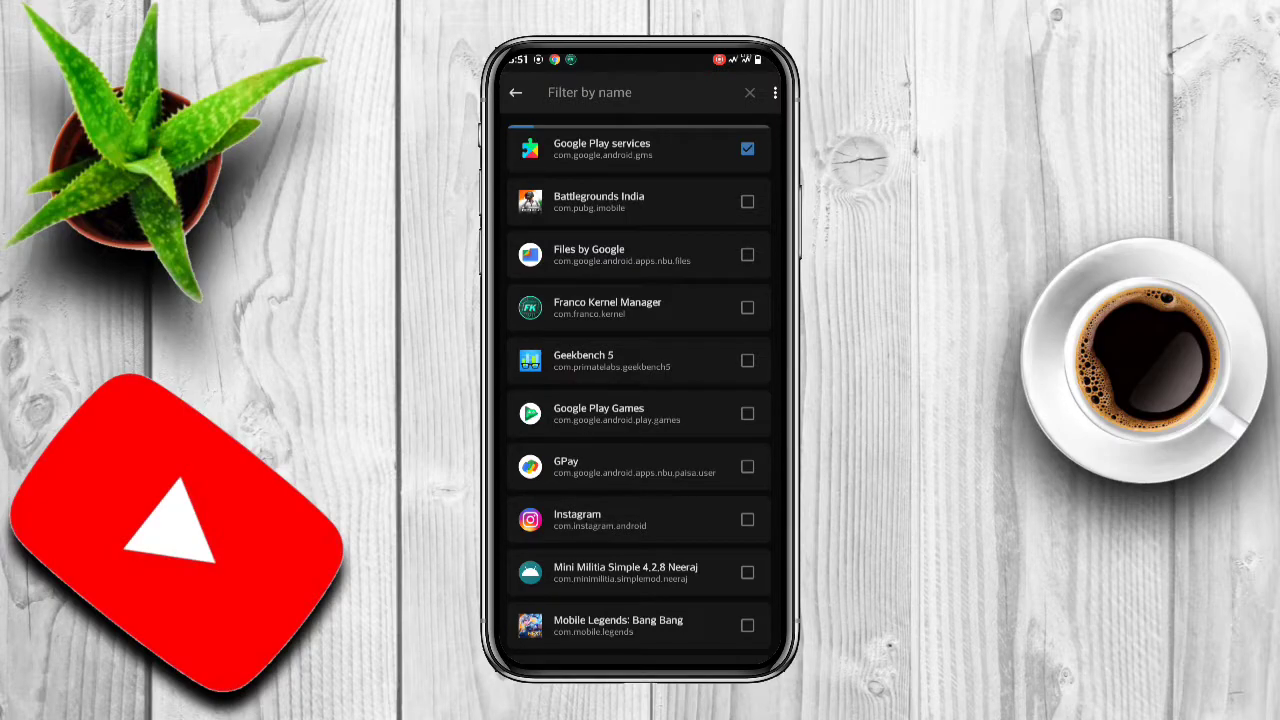
click(747, 466)
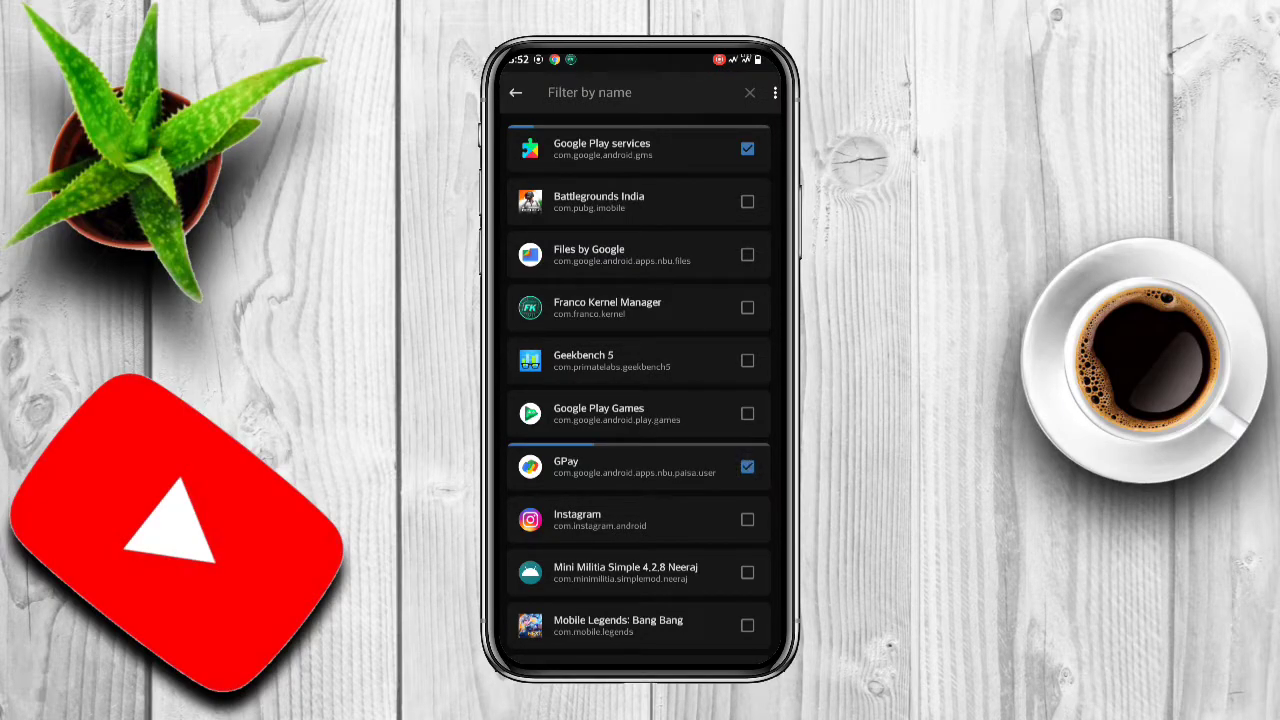
key(Escape)
key(Escape)
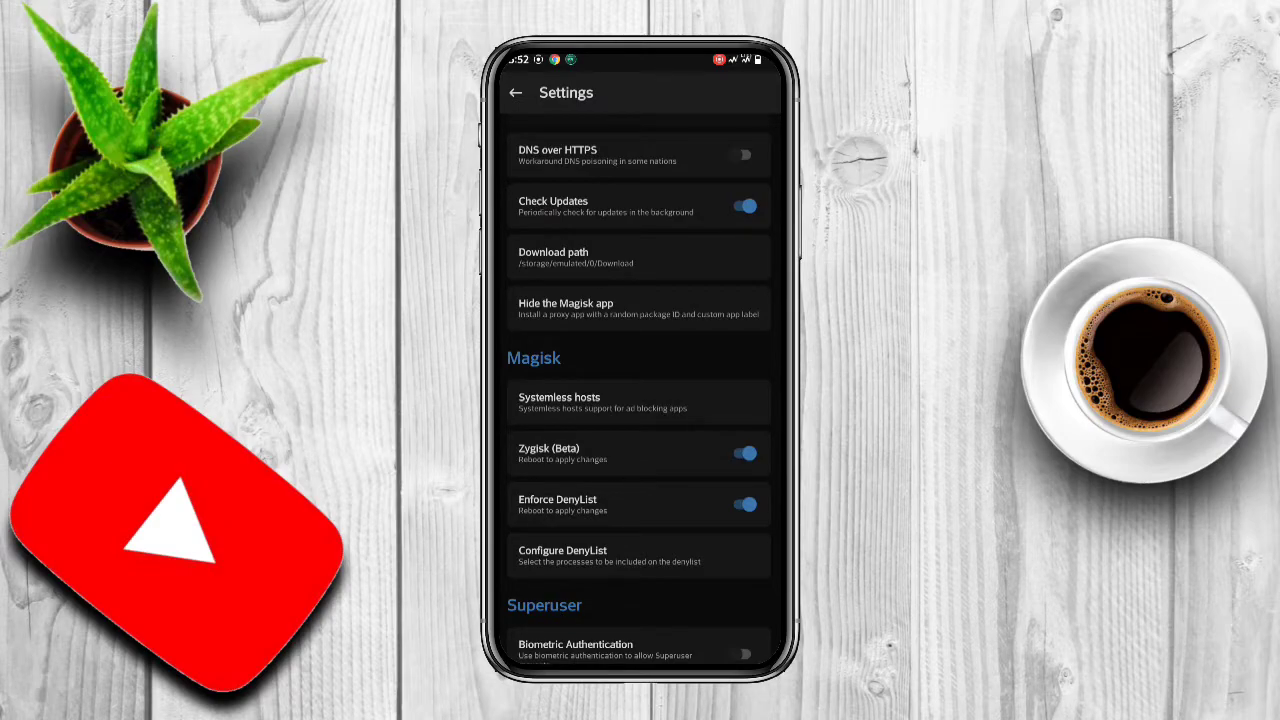
Check that Google Play services and GPay are ticked in the DenyList, then go home
click(562, 555)
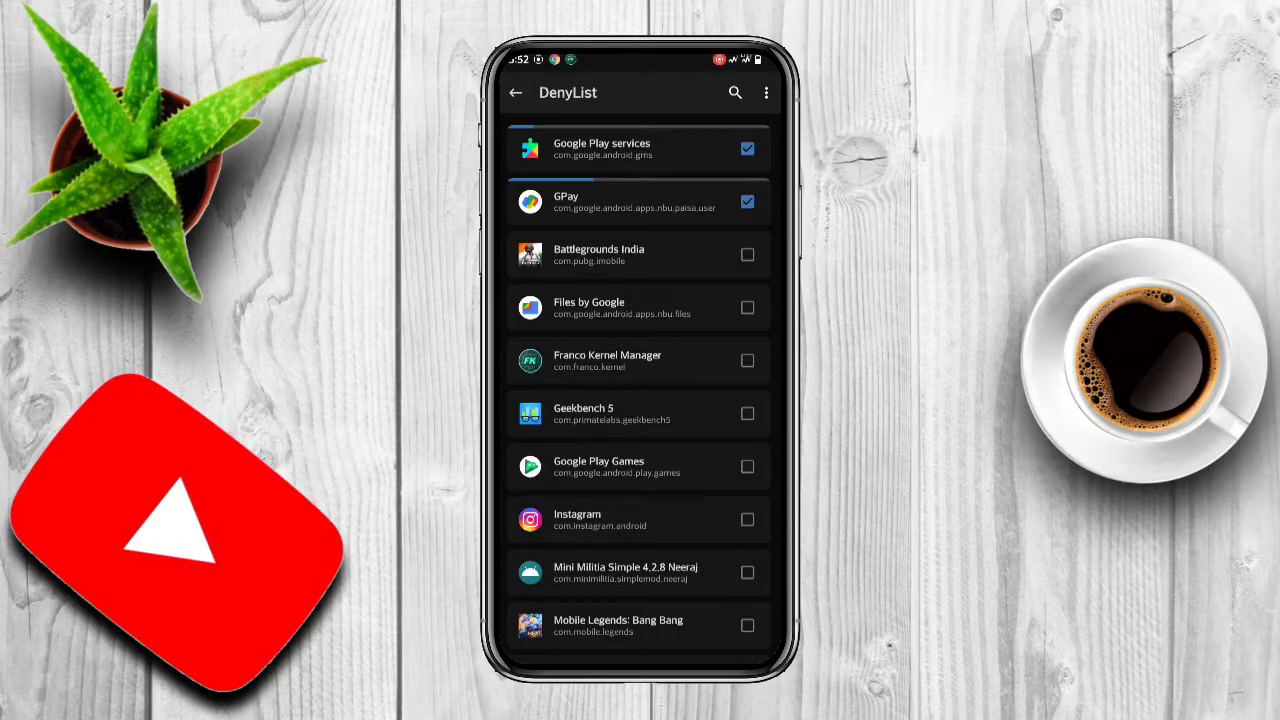
key(Escape)
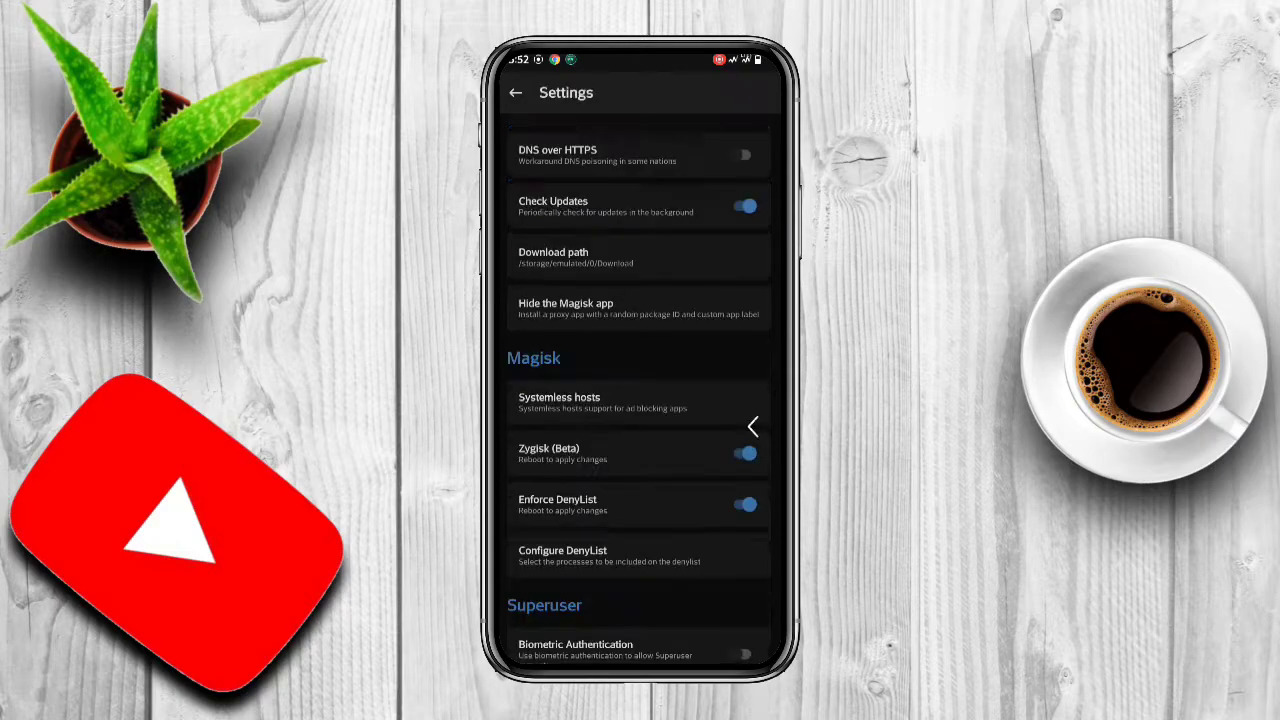
key(super)
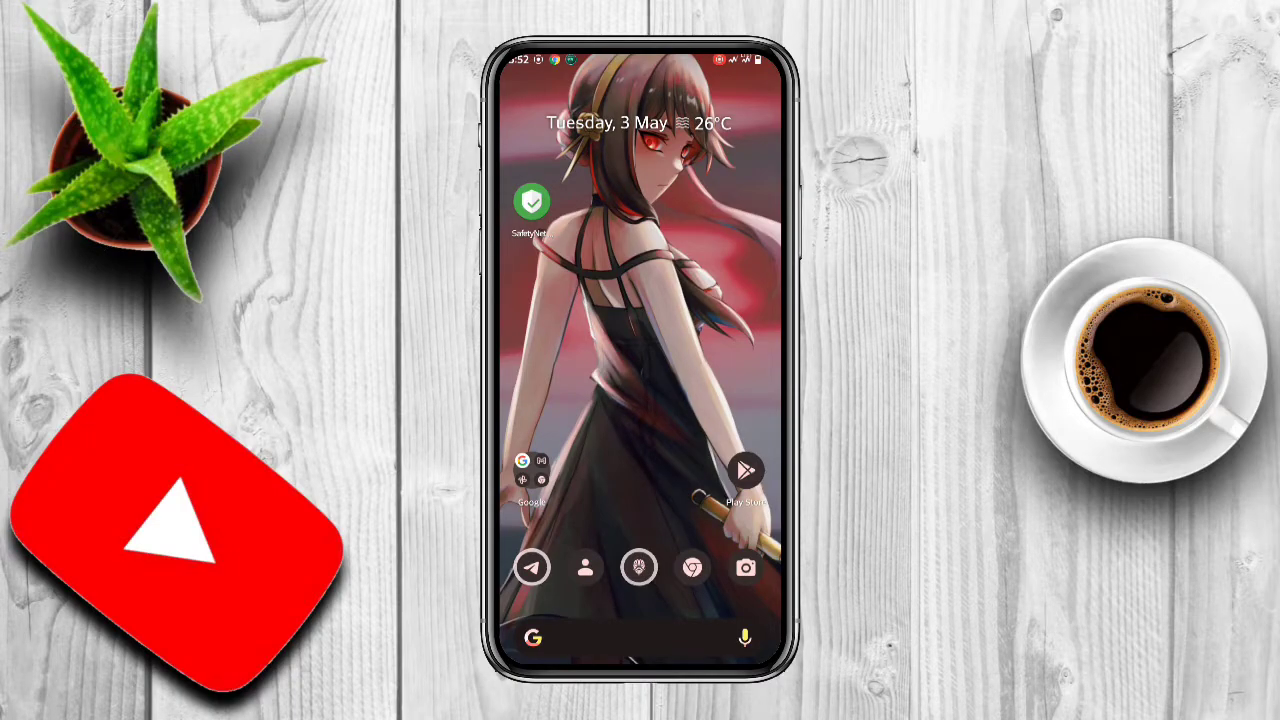
Swipe away a notification from the shade, then open the app drawer
drag(640, 550, 640, 250)
scroll(640, 400, down, 3)
scroll(640, 400, down, 3)
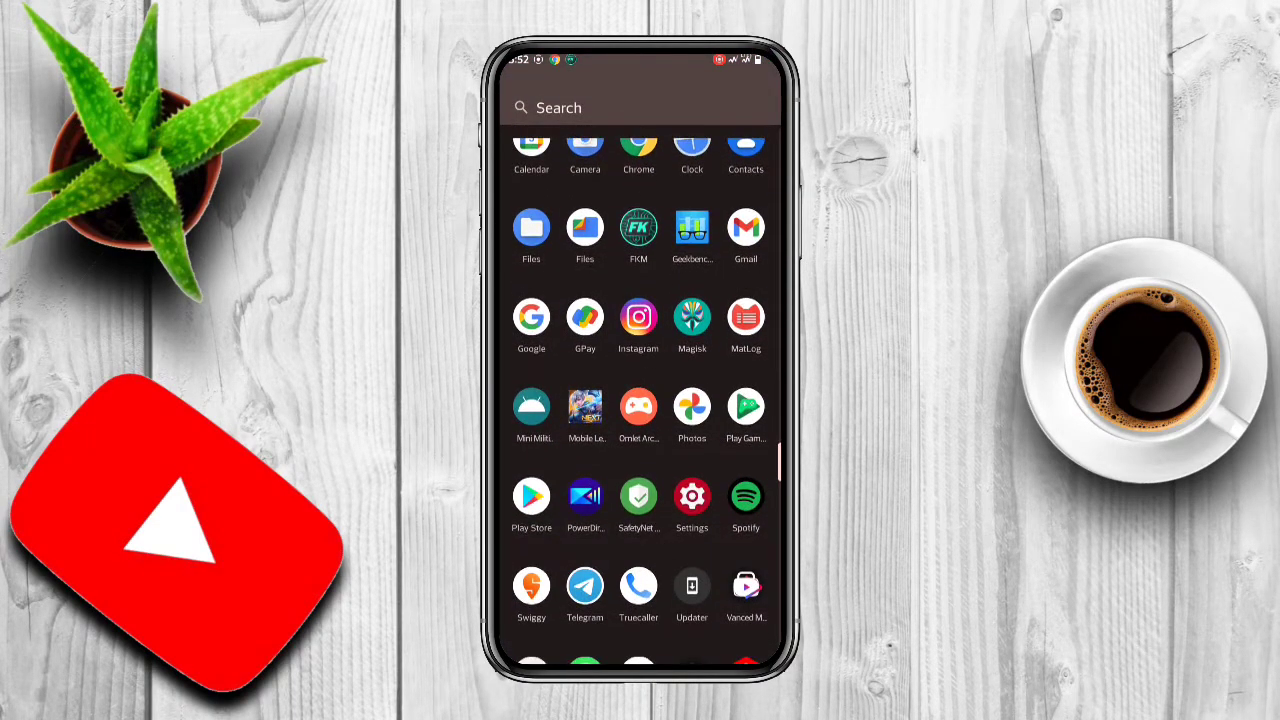
drag(640, 60, 640, 500)
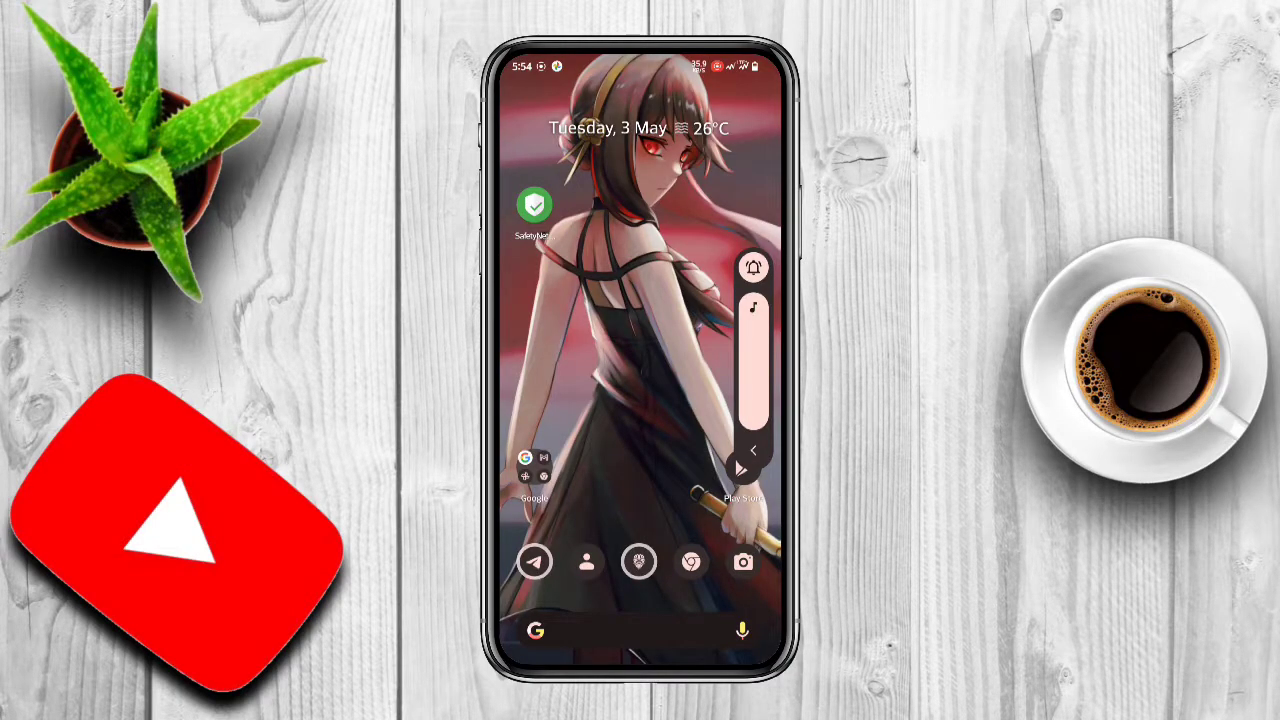
drag(640, 60, 640, 500)
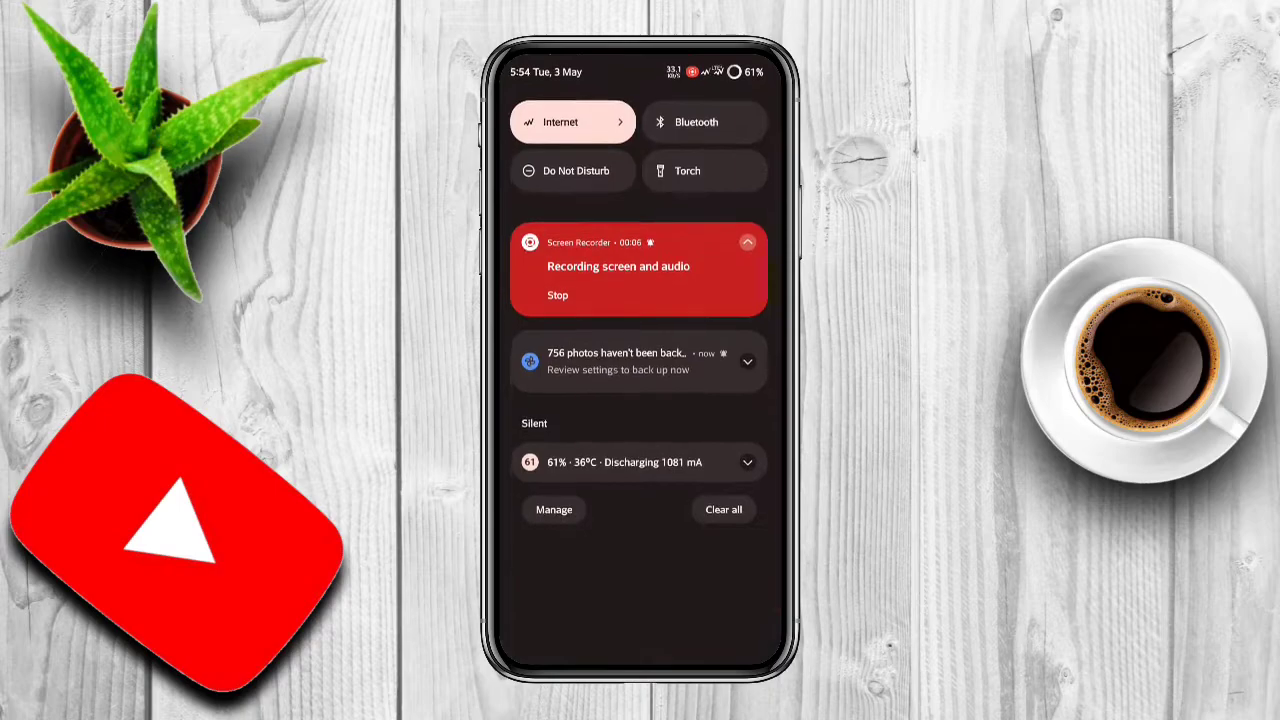
drag(560, 360, 770, 360)
drag(640, 600, 640, 100)
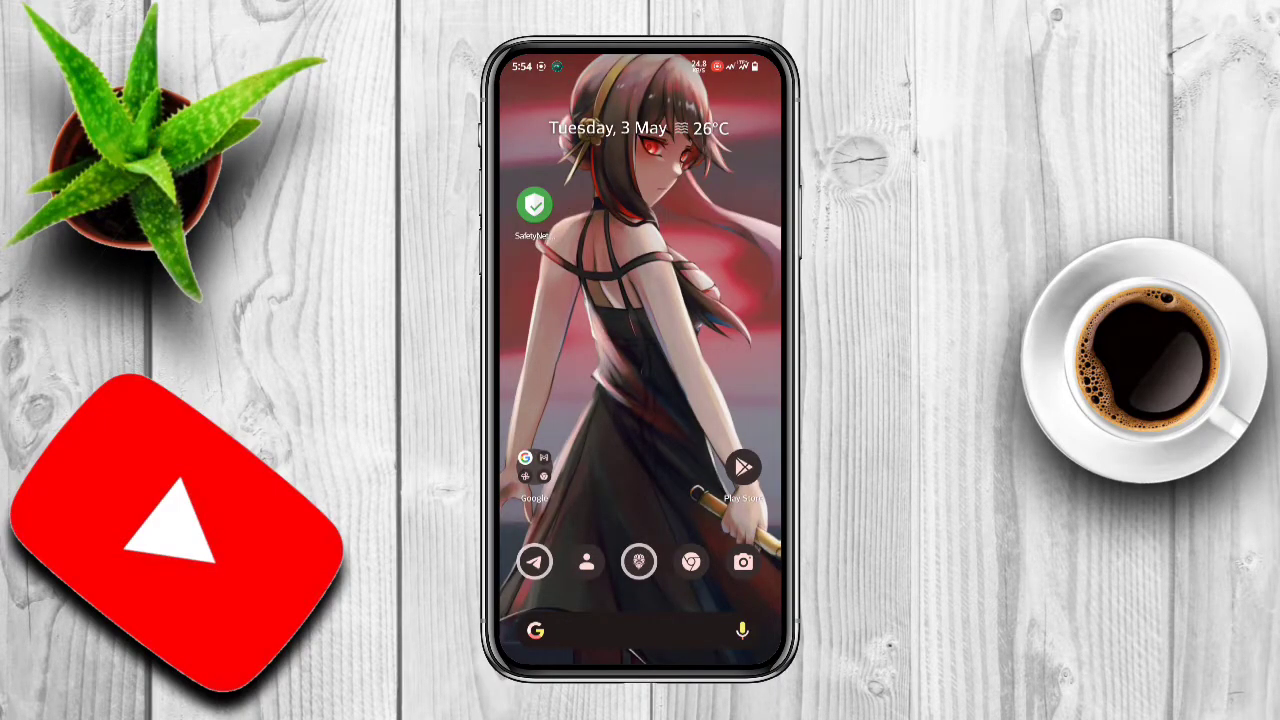
drag(640, 600, 640, 200)
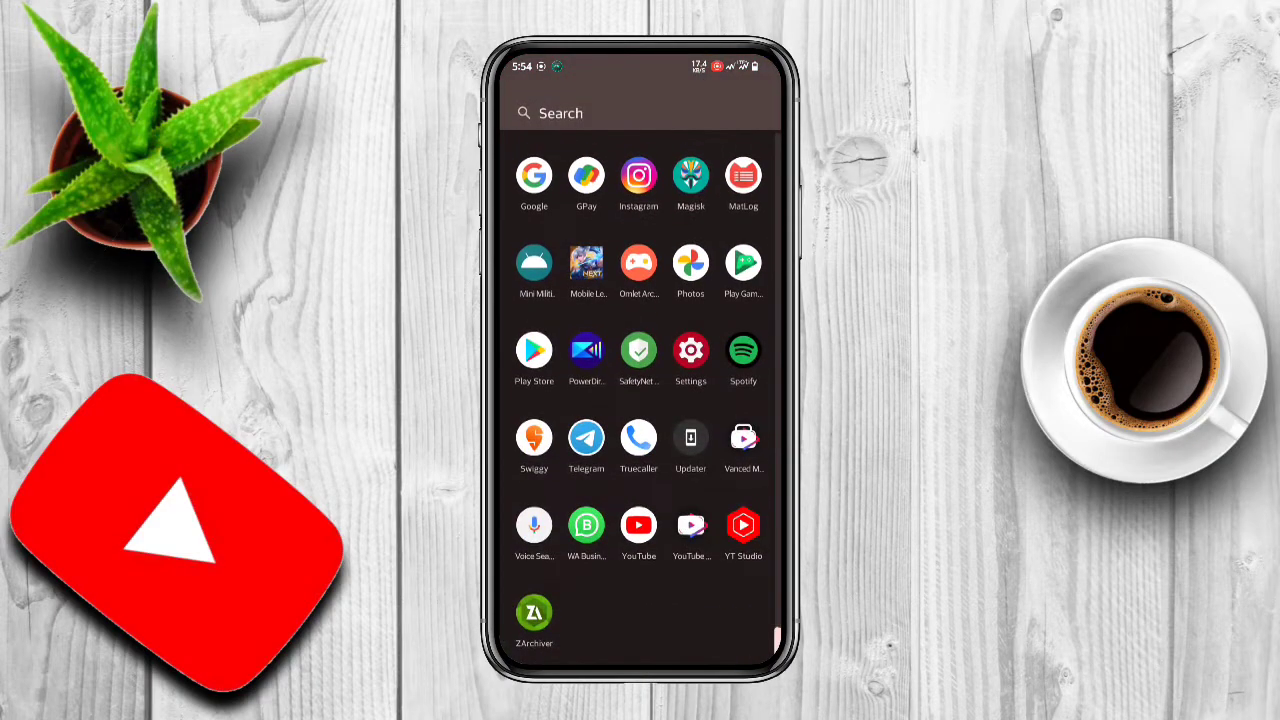
Open Google Play Store's App info via Settings > Apps > See all apps
click(691, 350)
scroll(640, 400, down, 1)
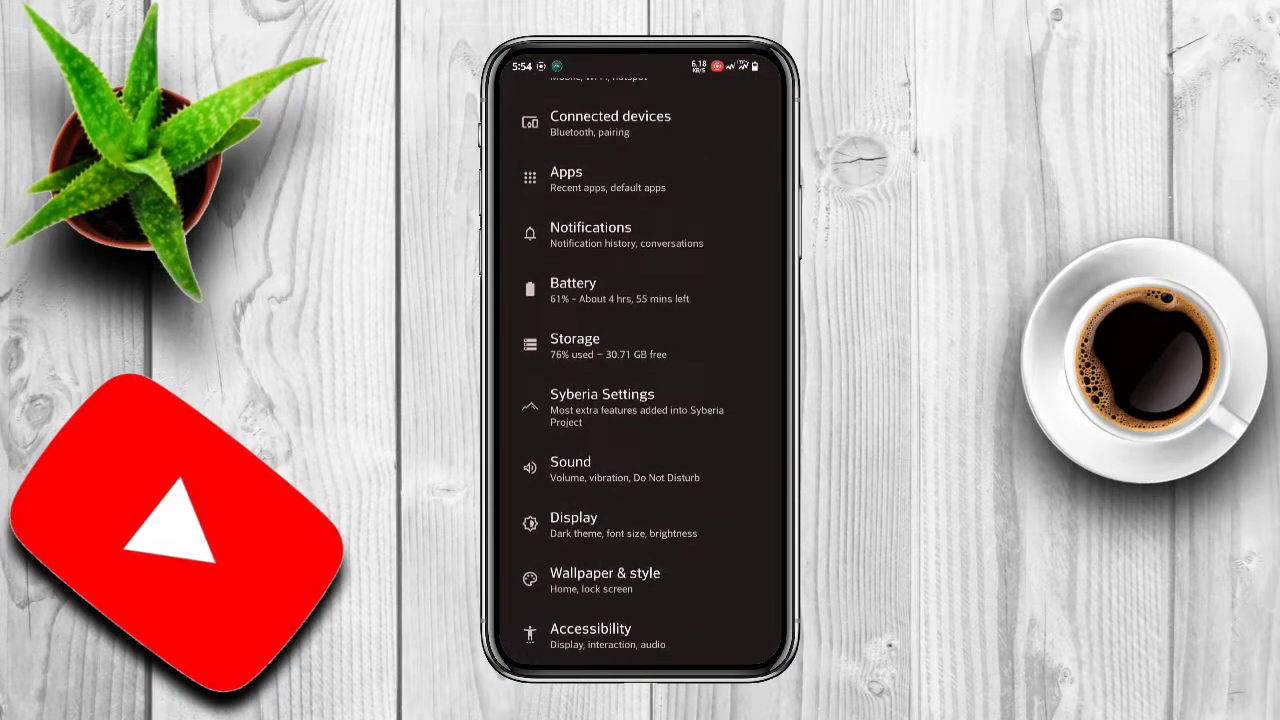
scroll(640, 360, up, 1)
click(571, 334)
click(598, 487)
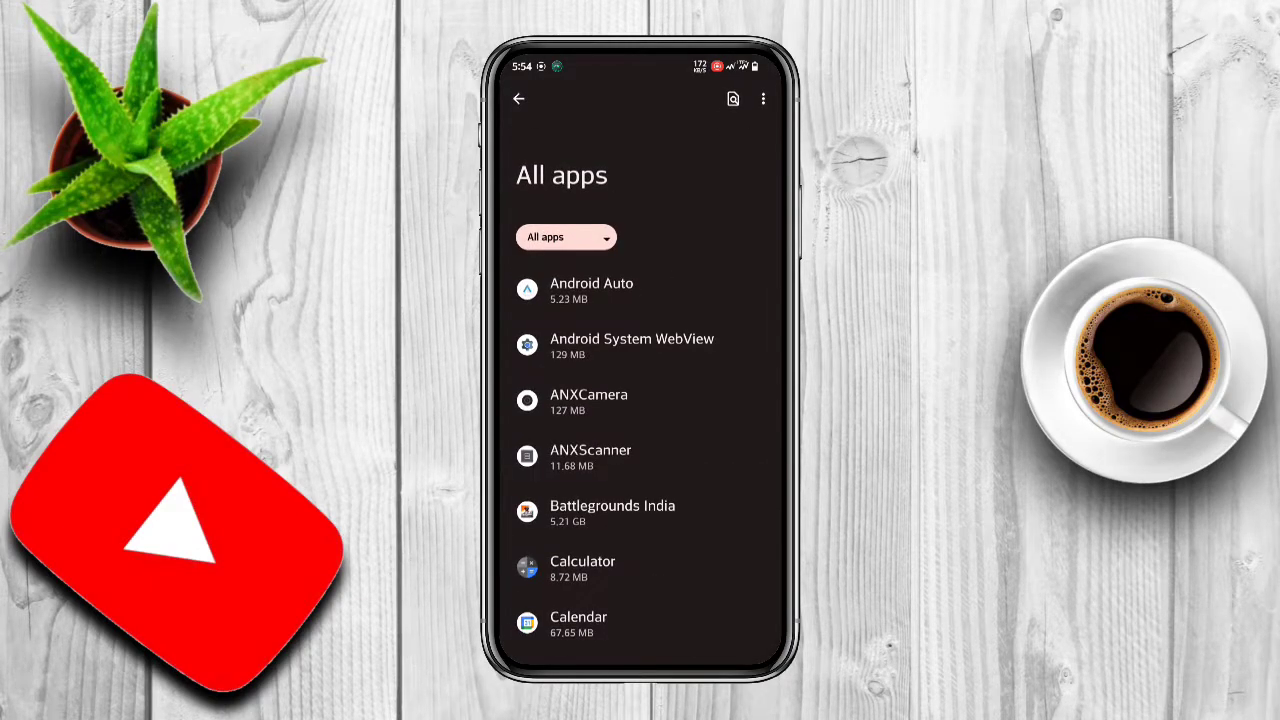
scroll(640, 400, down, 3)
scroll(640, 400, down, 5)
scroll(640, 400, down, 3)
scroll(640, 400, down, 5)
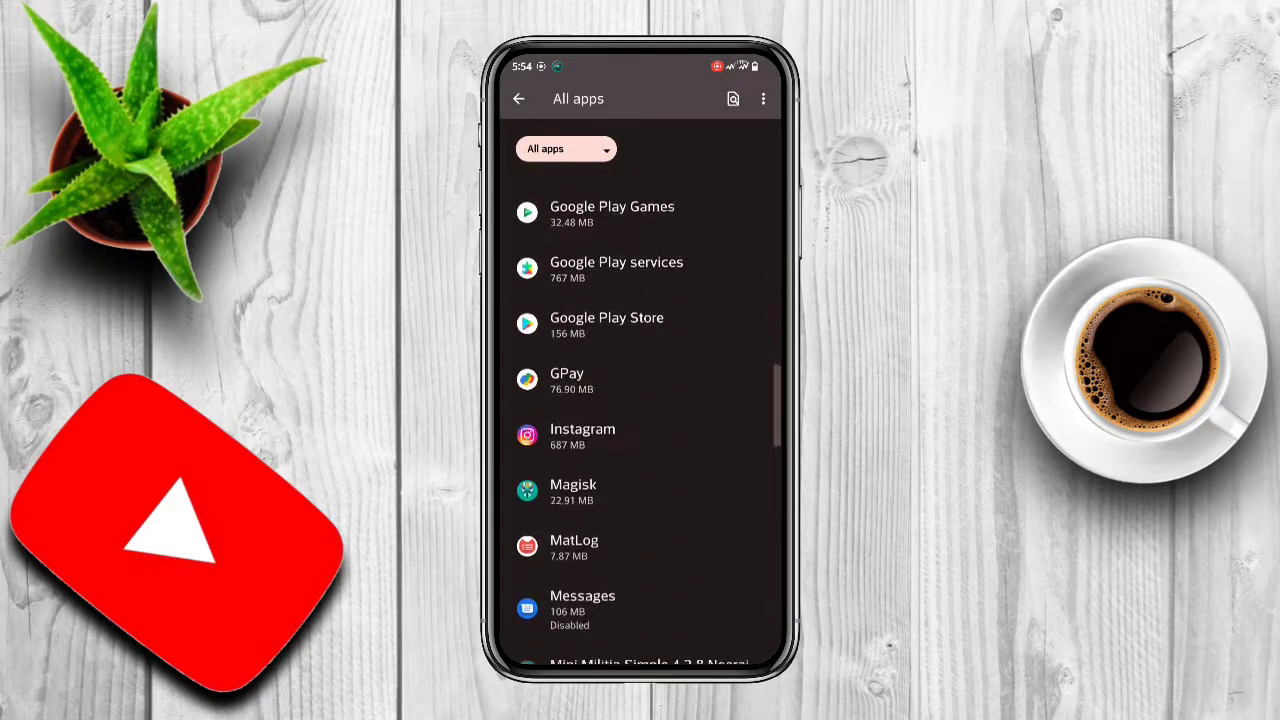
click(606, 315)
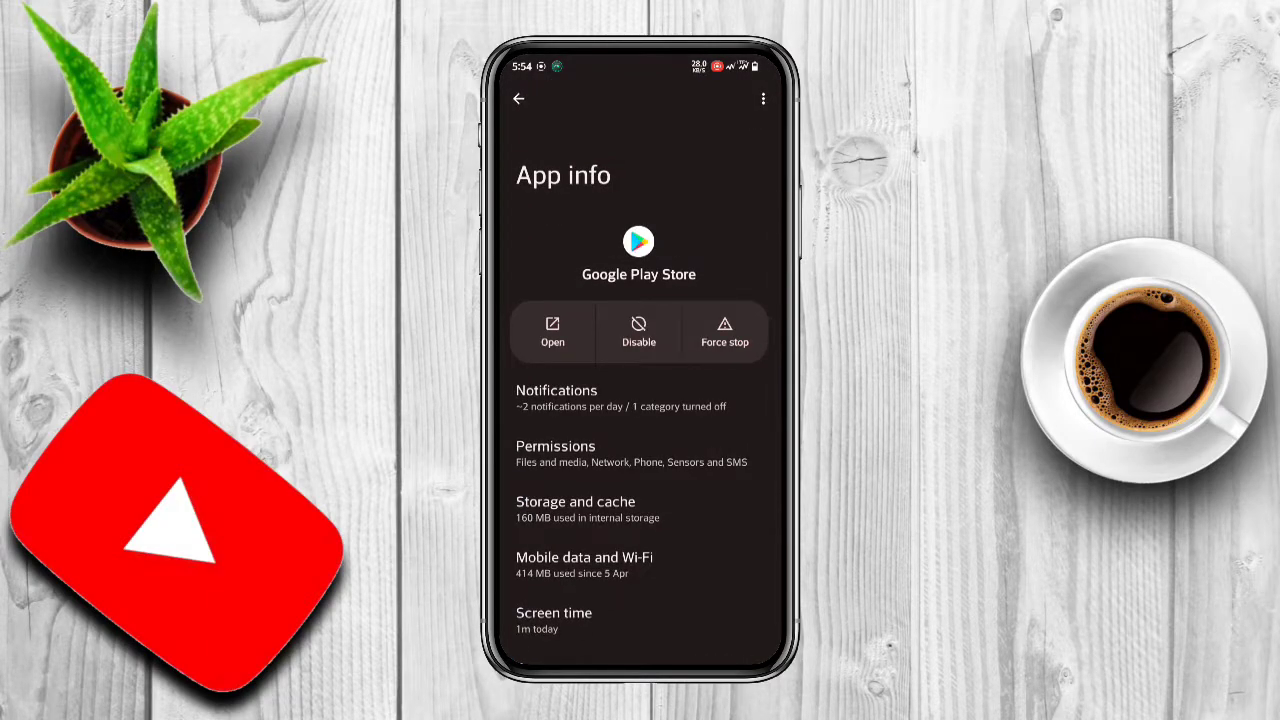
Clear Google Play Store's storage, confirm with OK, and return to App info
click(600, 509)
click(574, 347)
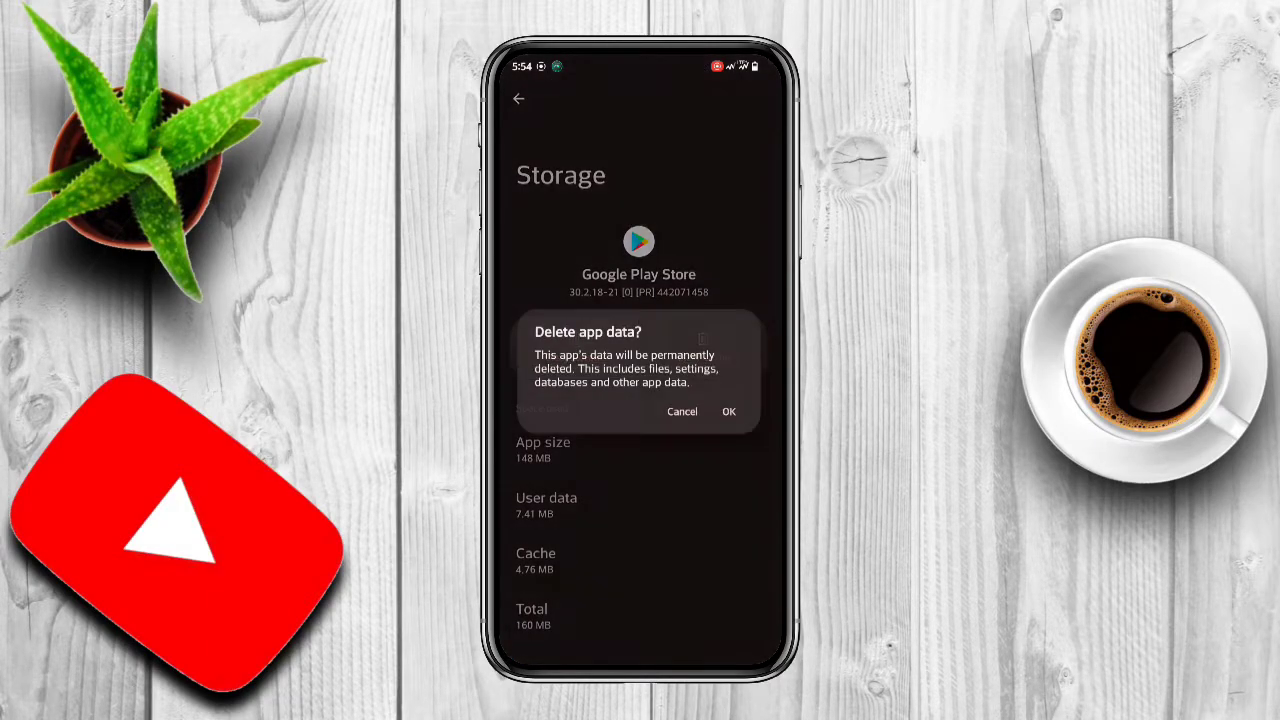
click(726, 411)
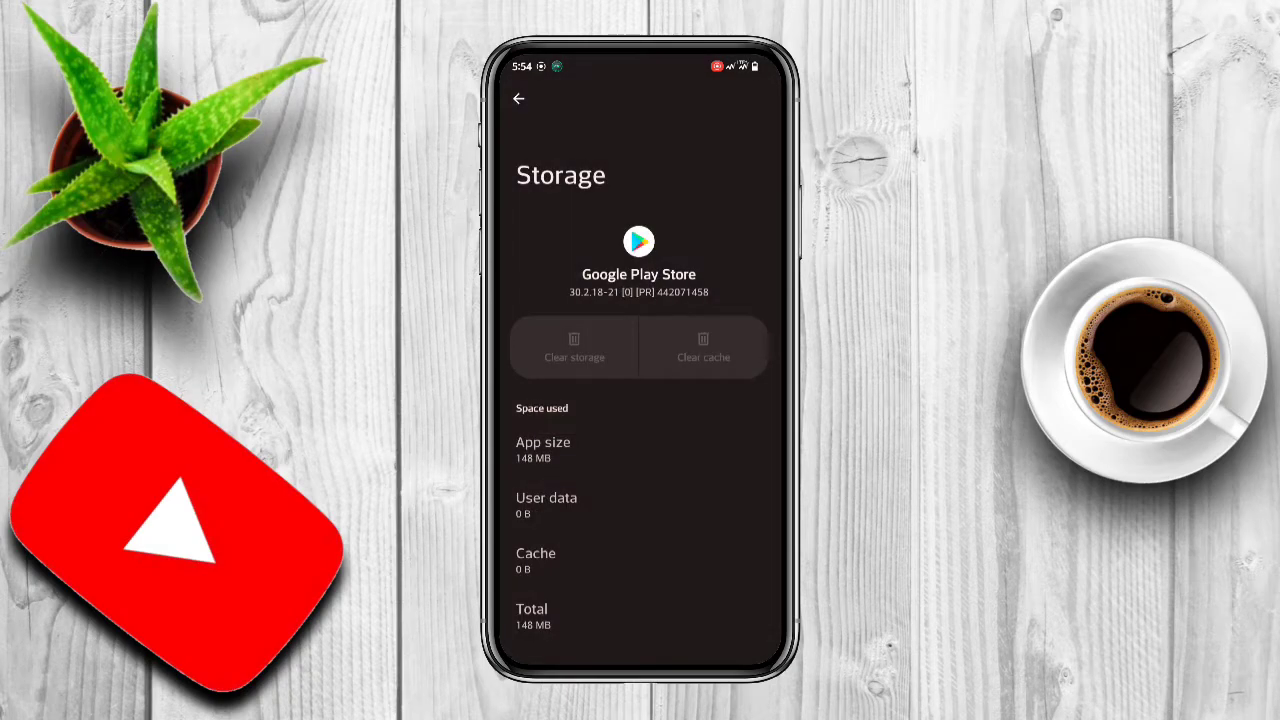
click(518, 98)
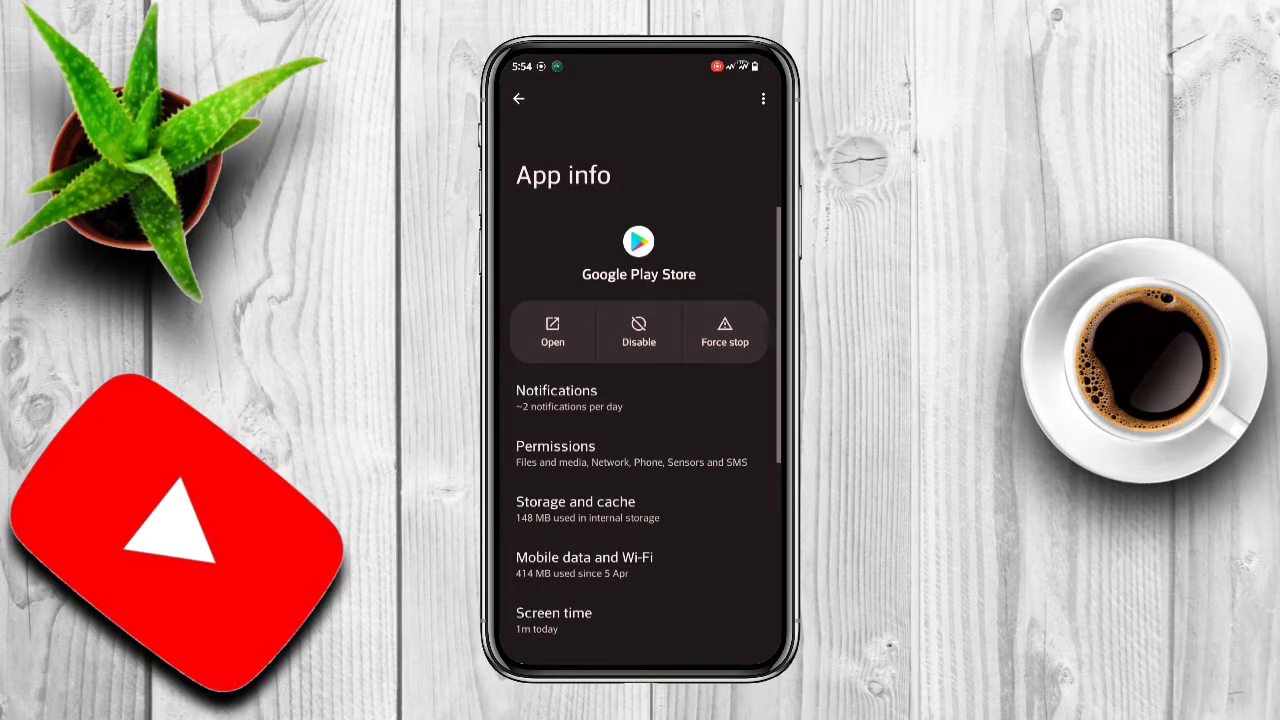